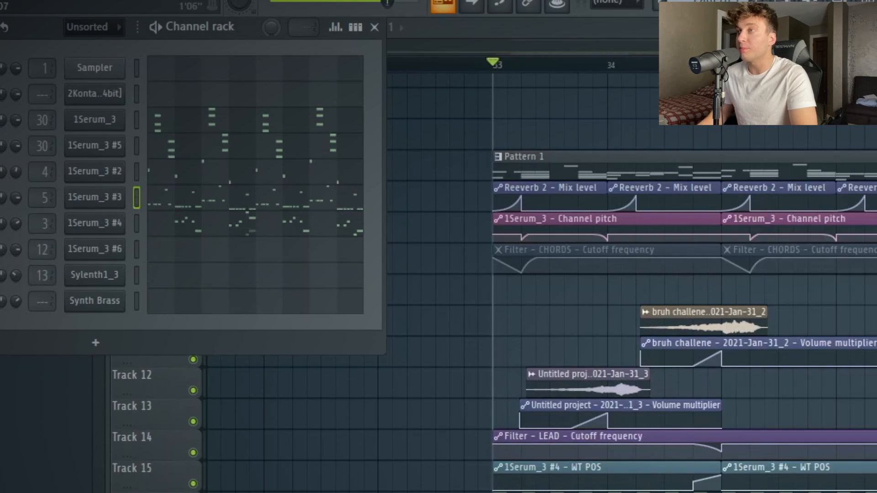
Step: Switch to the Sustained pattern and paste the copied melody notes into its Sylenth1_3 channel
right_click(713, 4)
click(776, 55)
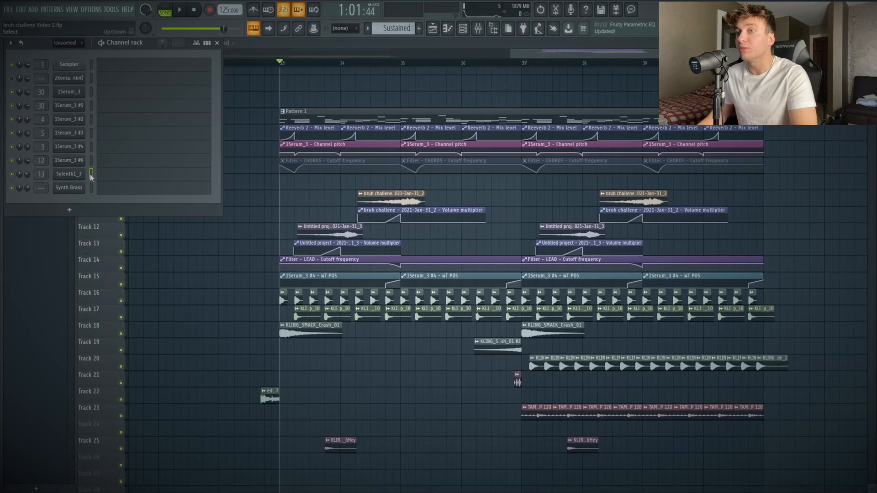
click(105, 187)
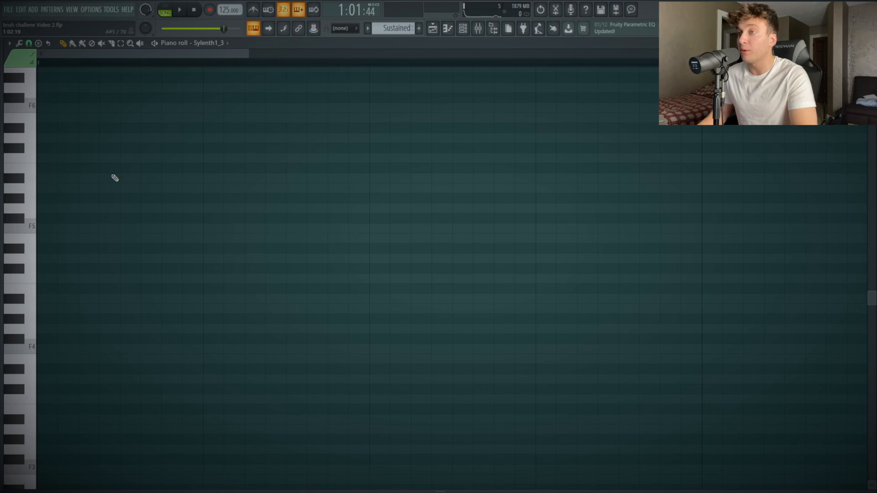
key(Escape)
key(ctrl+v)
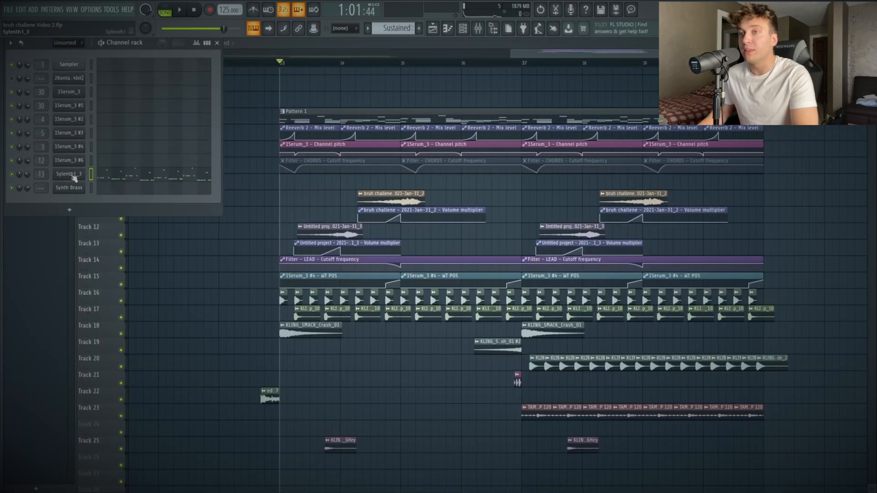
Step: Examine Sylenth1_3's distortion effect settings and the RC-20 Retro Color effect on its mixer track
click(73, 176)
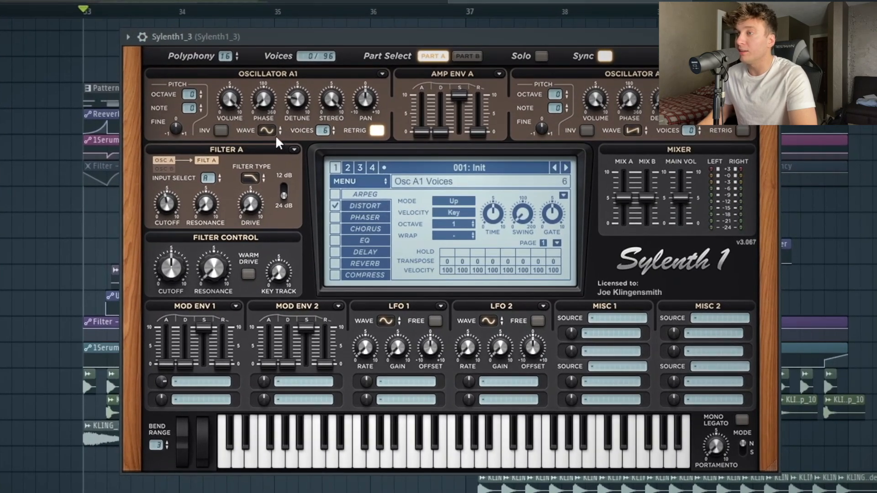
click(370, 205)
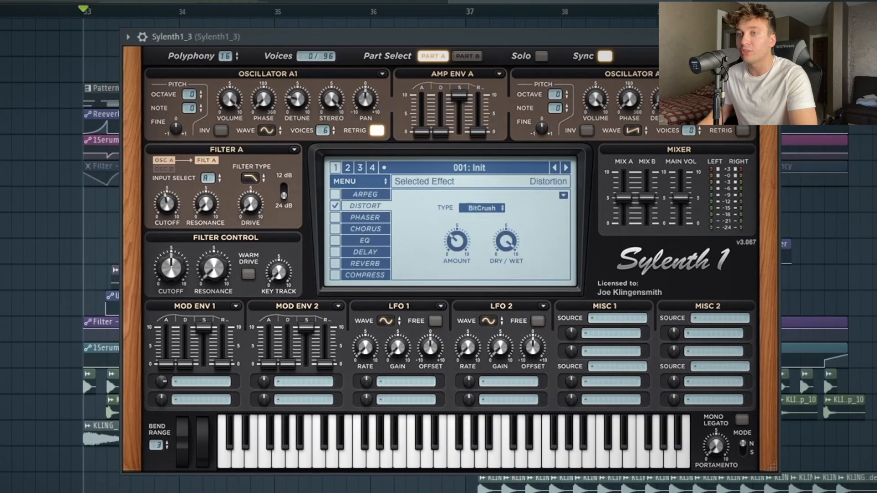
key(F9)
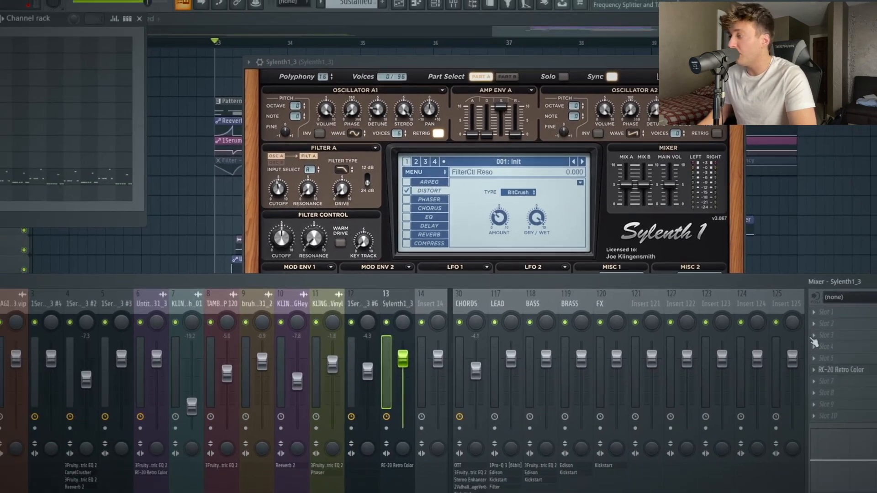
click(842, 370)
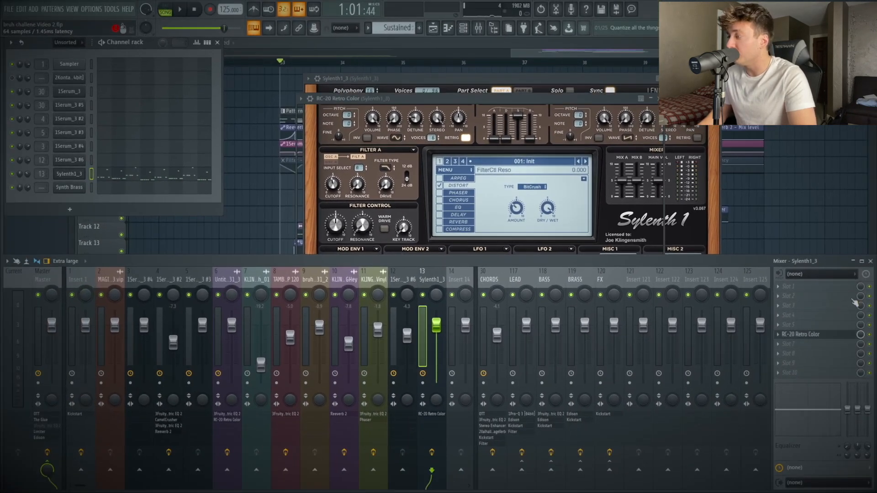
click(870, 261)
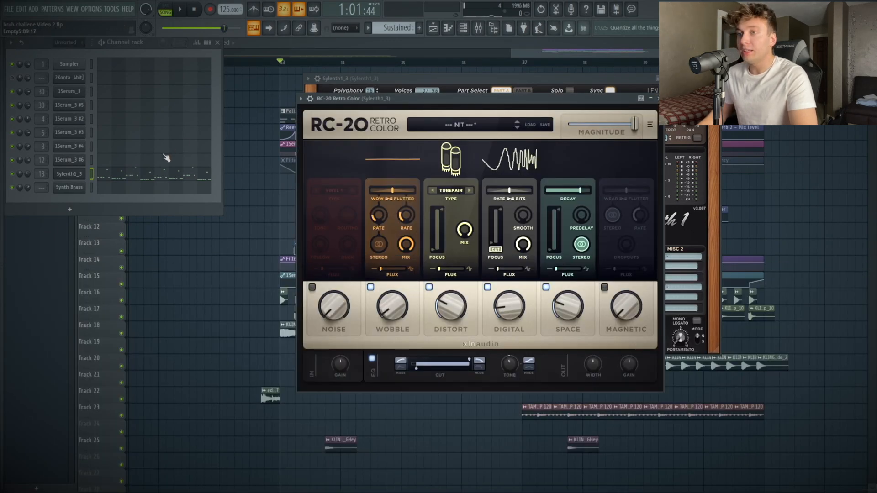
Step: Delete all melody notes except the first one in each of bars 1 to 3 of the Sylenth1_3 part
click(162, 173)
drag(59, 346, 125, 203)
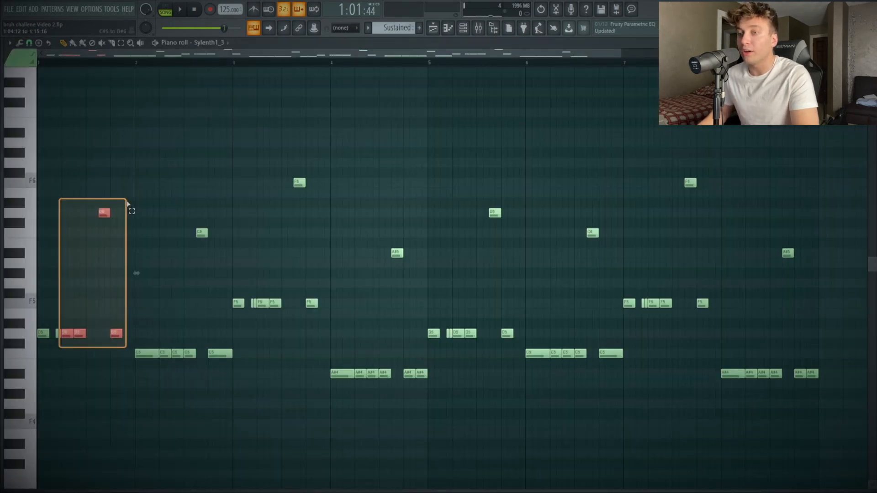
key(Delete)
drag(166, 366, 227, 225)
key(Delete)
drag(77, 319, 57, 362)
key(Delete)
drag(251, 318, 350, 159)
key(Delete)
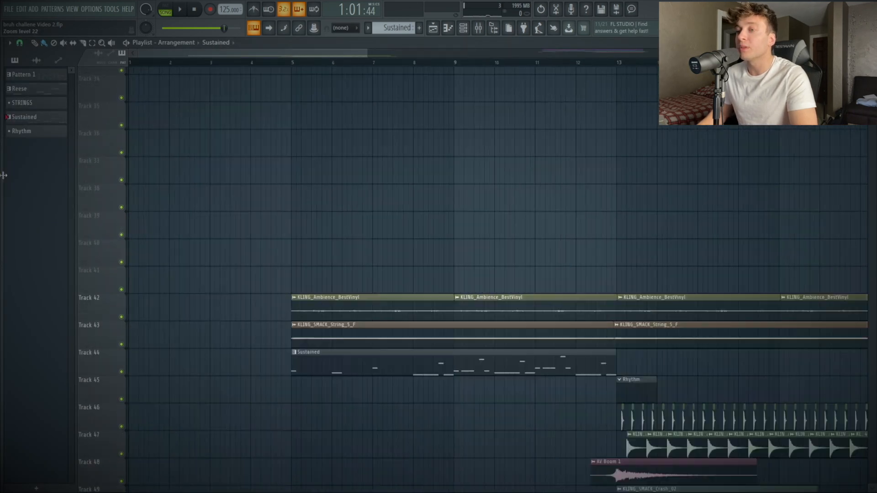
Step: Set the song position to bar 5 and lengthen the Sustained pattern's first notes in bars 1 to 3 to a full bar each
click(294, 64)
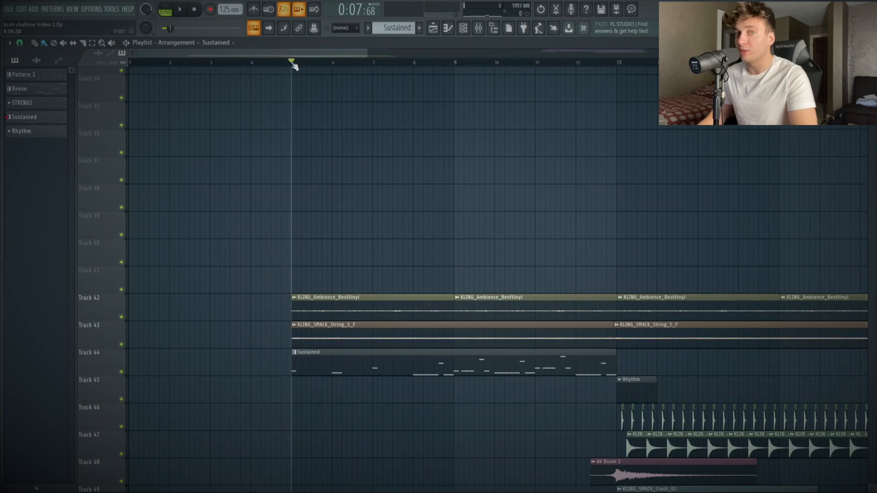
double_click(368, 354)
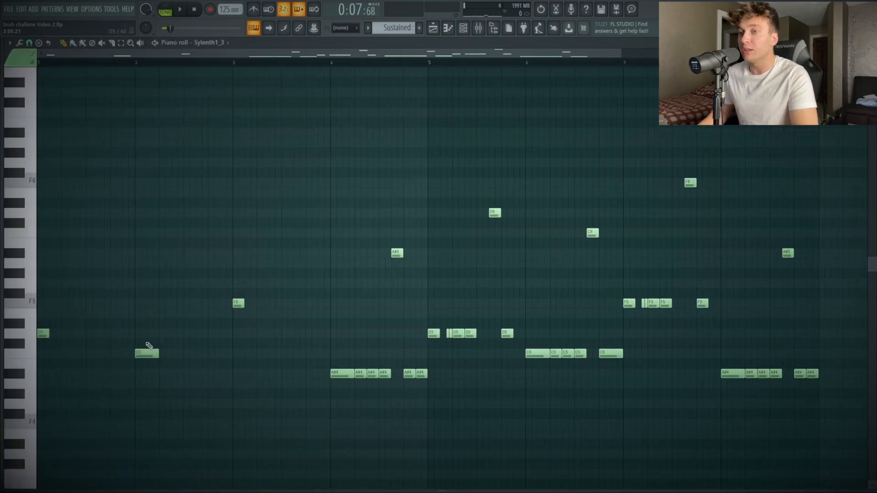
drag(49, 333, 133, 350)
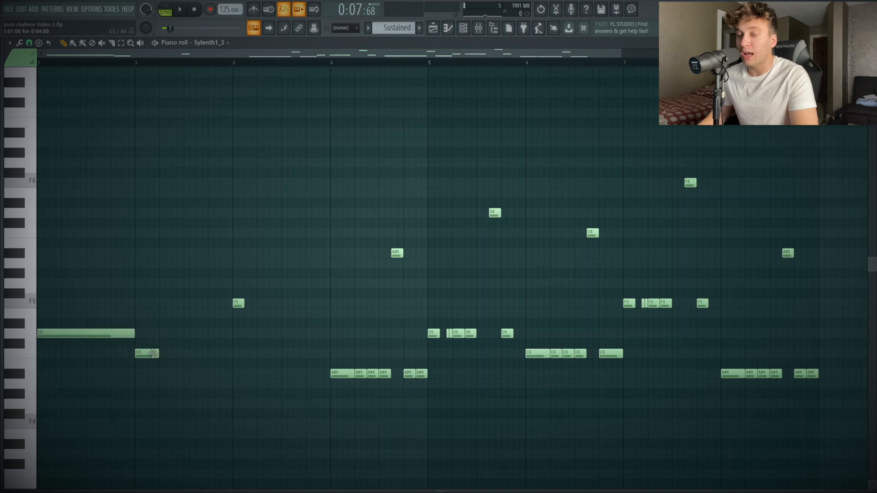
drag(248, 305, 329, 310)
Step: Delete the extra notes in bar 4 and everything from bar 5 on, keeping one root note per bar
drag(361, 385, 427, 226)
key(Delete)
drag(354, 382, 864, 141)
key(Delete)
Step: Transpose the four root notes down one octave and duplicate them one octave higher
drag(574, 404, 38, 141)
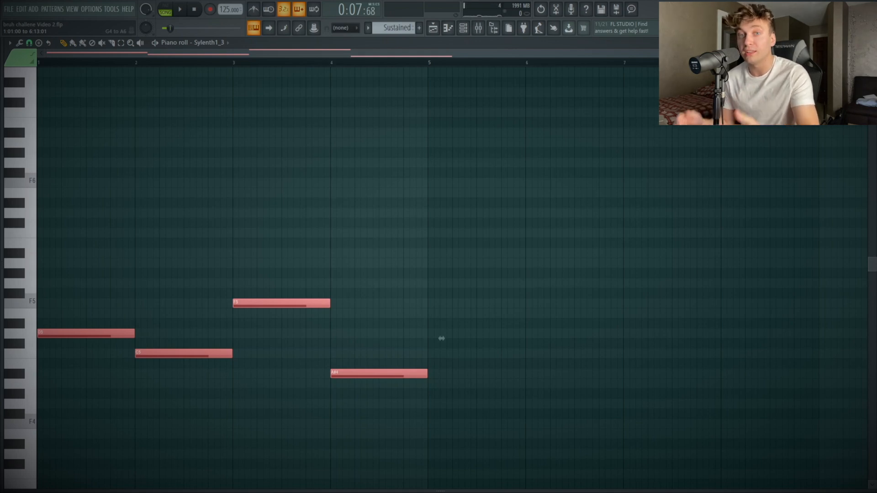
key(ctrl+Down)
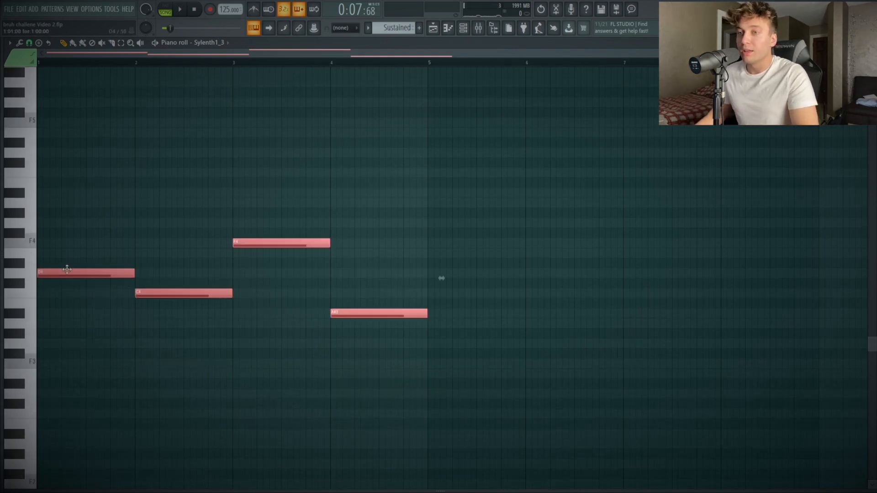
drag(67, 270, 52, 158)
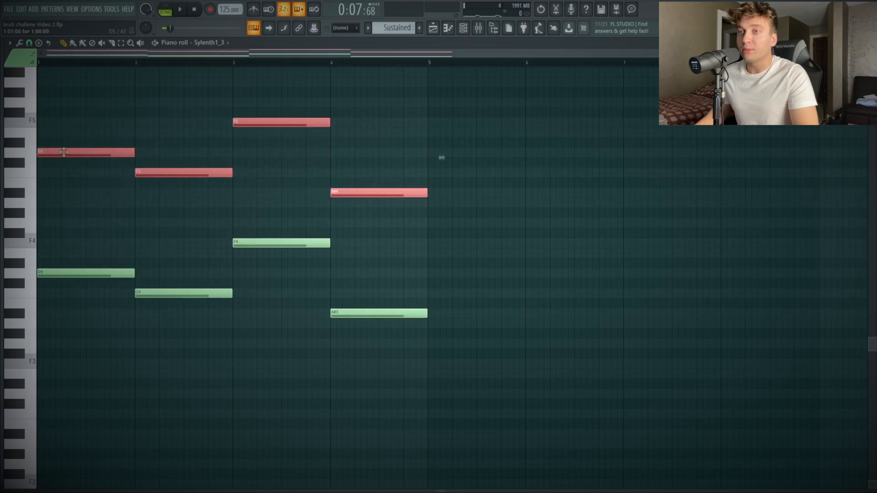
right_click(85, 247)
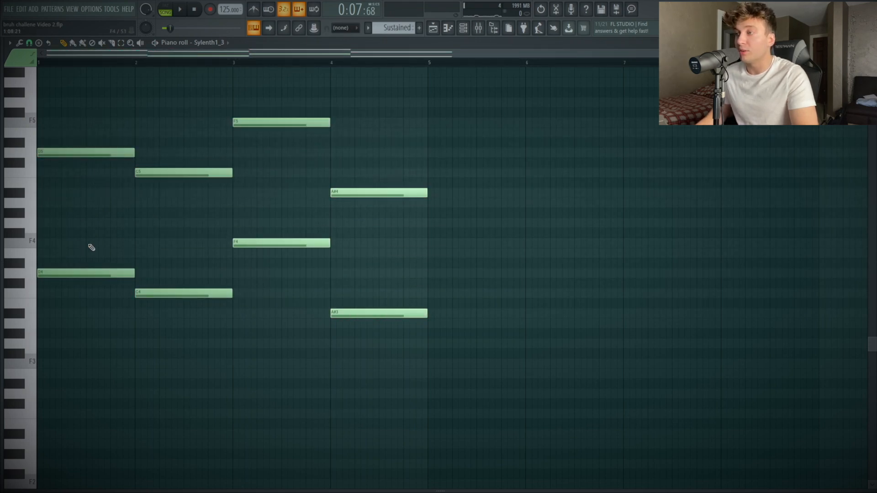
Step: Try out D5, C5, A#4, A4 and G4 notes in the empty space after the root notes, and delete them
click(488, 152)
click(493, 173)
click(491, 192)
click(497, 203)
click(500, 223)
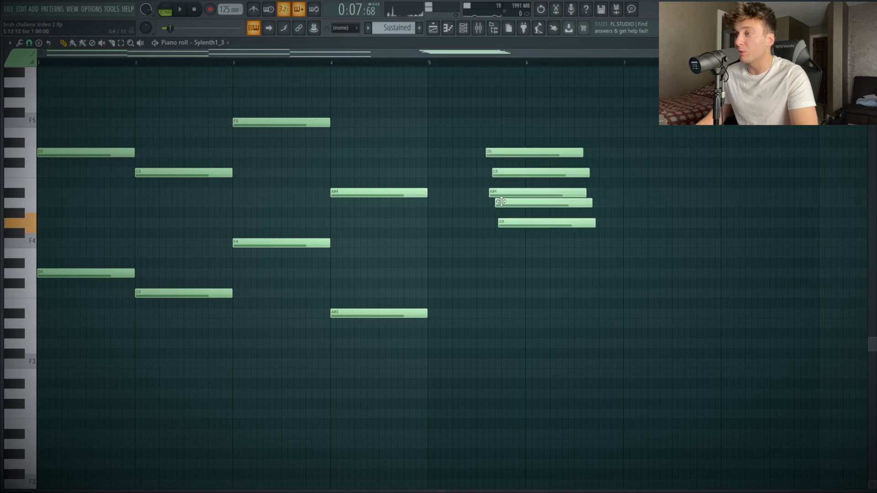
drag(510, 132, 554, 315)
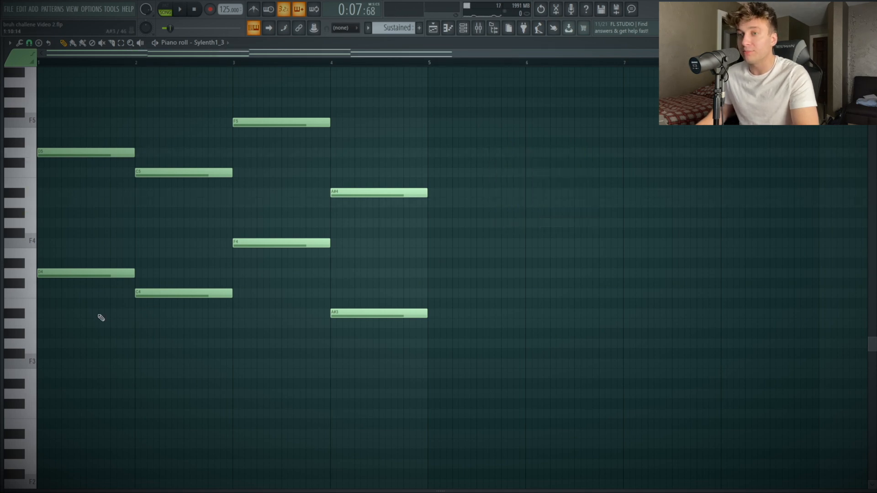
Step: Try F4 and A4 above the D4 root note in bar 1, and remove both
click(45, 243)
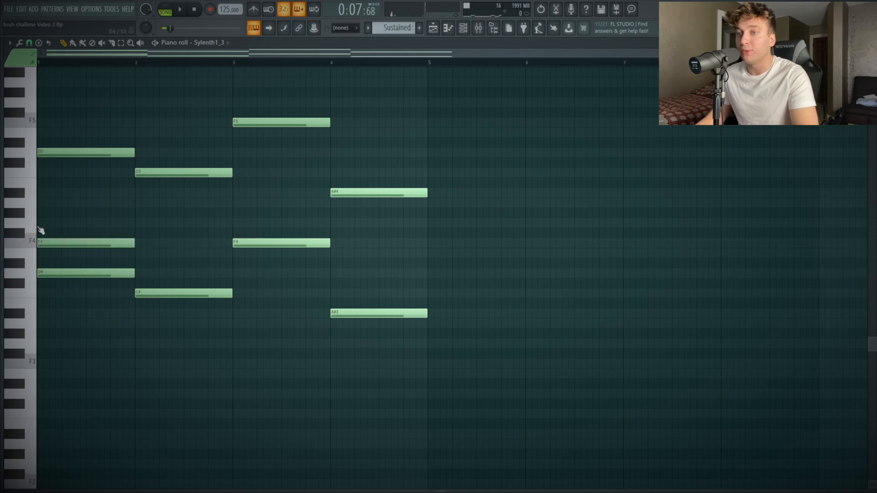
click(50, 205)
right_click(58, 242)
right_click(51, 203)
Step: Duplicate the upper root notes down to A4, G4, C5 and F4 as the fifths of the chords, and play them back
ctrl+drag(34, 134, 30, 213)
ctrl+drag(34, 112, 37, 216)
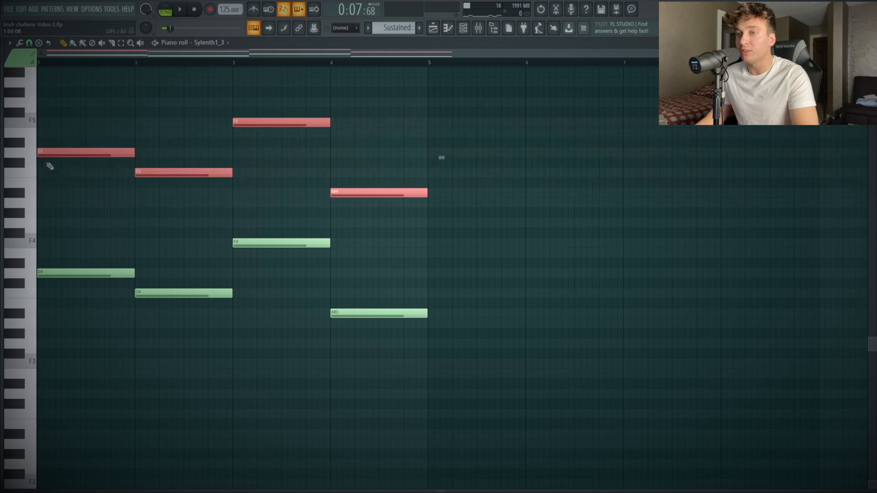
shift+drag(49, 154, 45, 202)
click(68, 240)
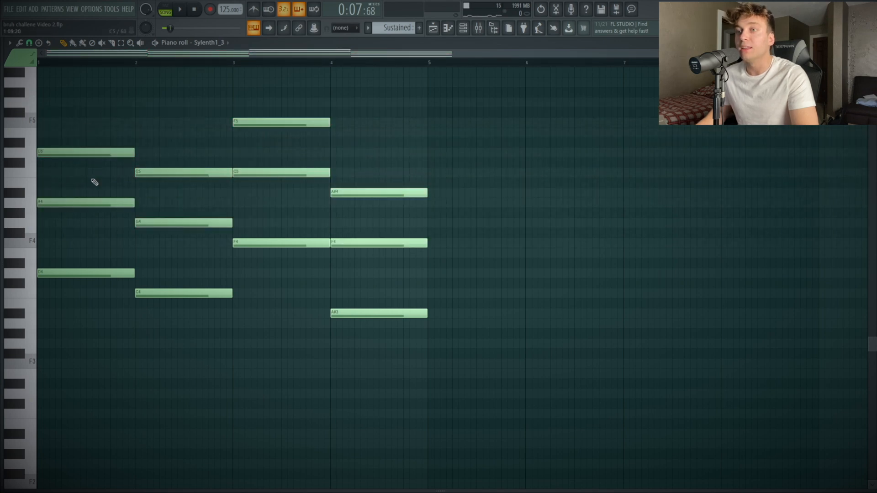
key(space)
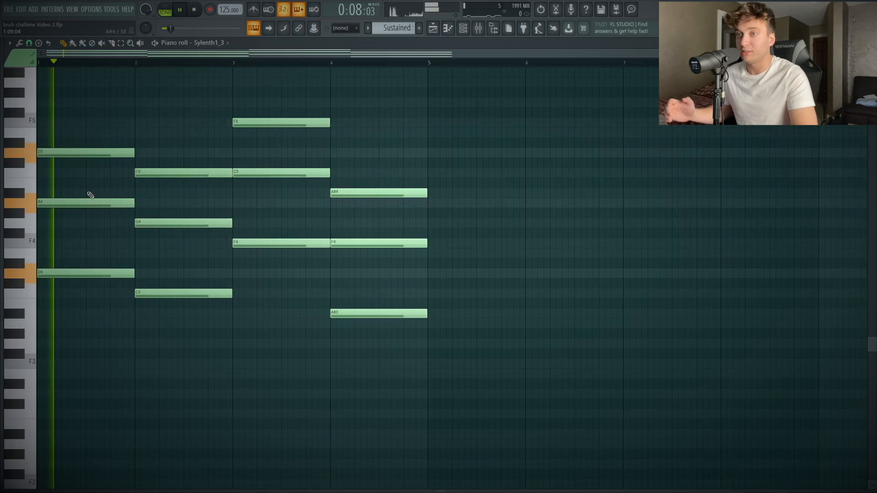
Step: Try a sustained F5 note over bars 1, 2 and 4, play it back, and undo the additions
scroll(206, 222, up, 1)
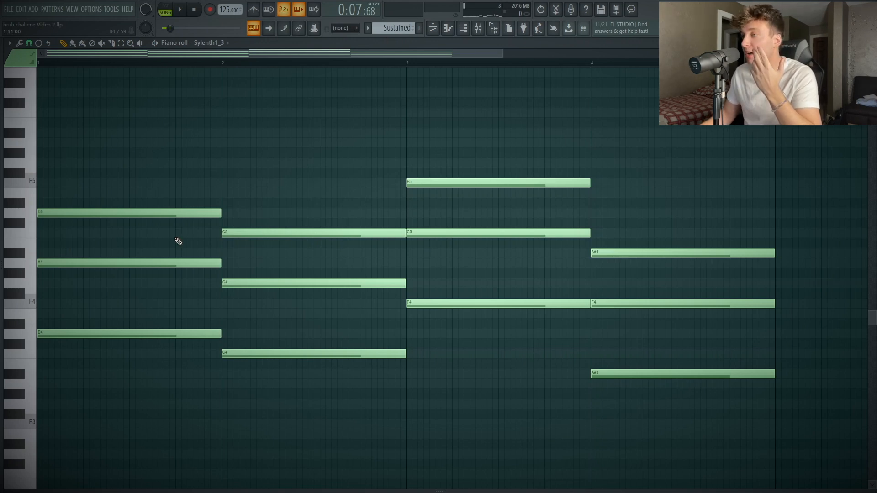
click(43, 183)
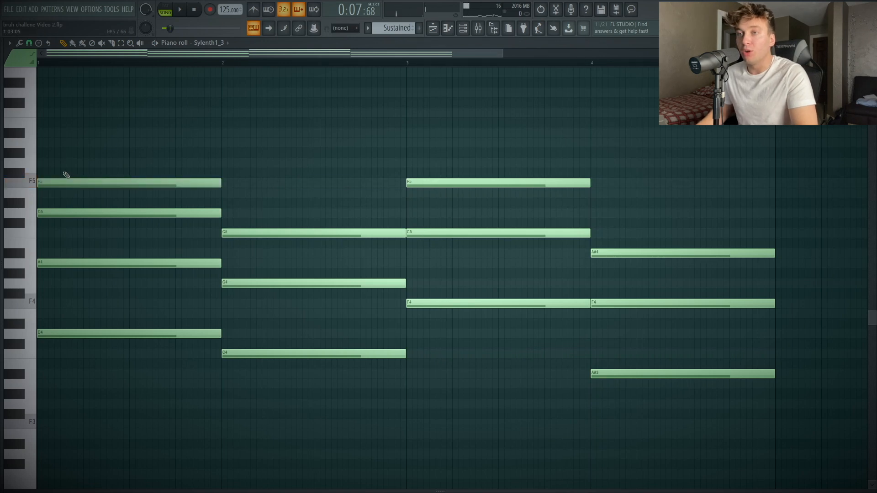
click(237, 182)
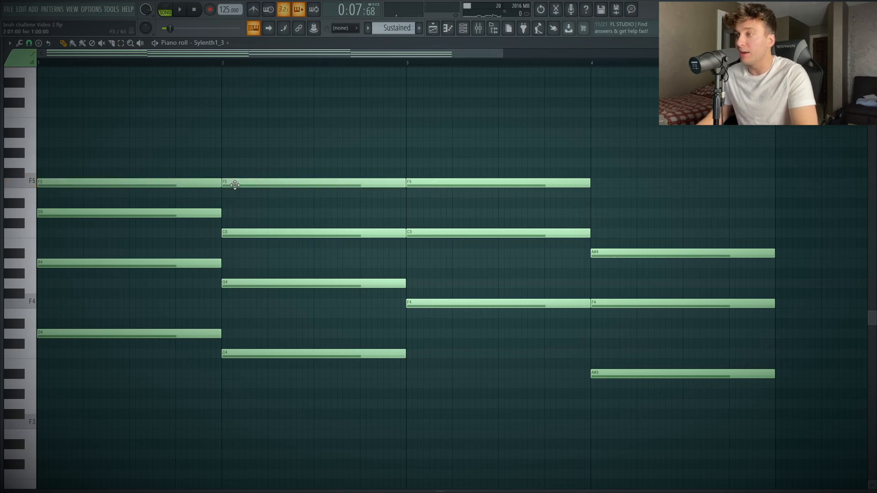
drag(623, 184, 605, 187)
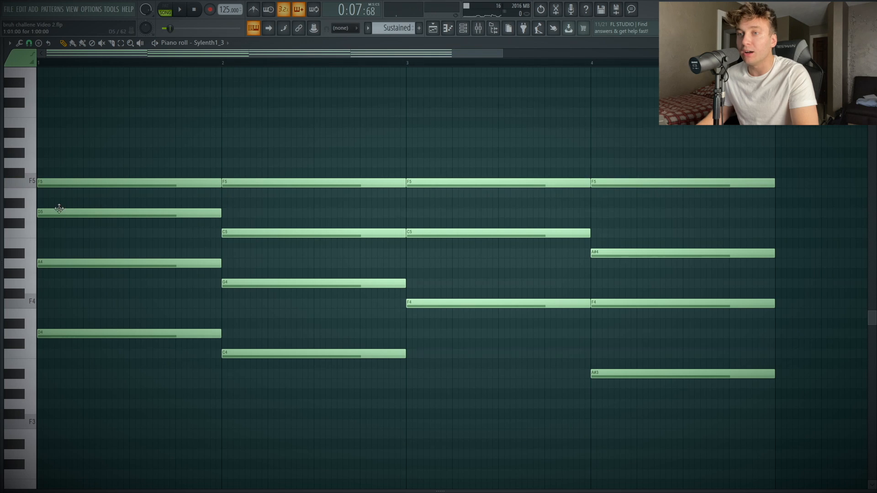
key(space)
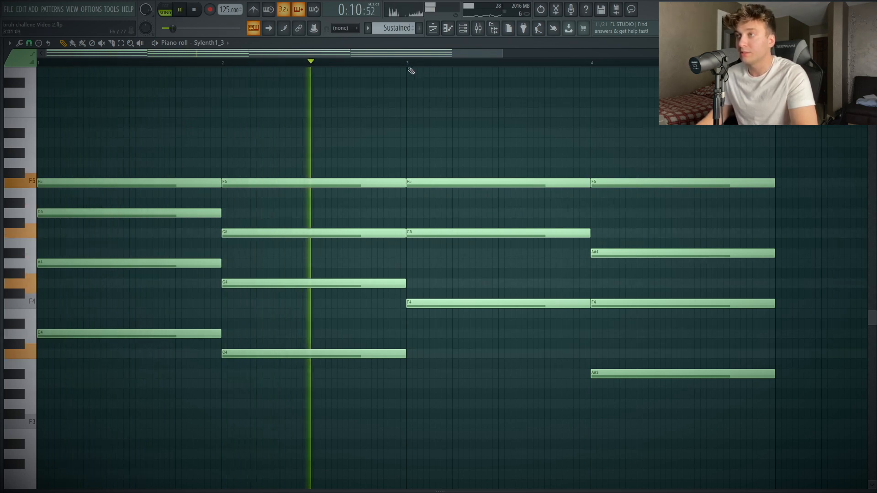
key(space)
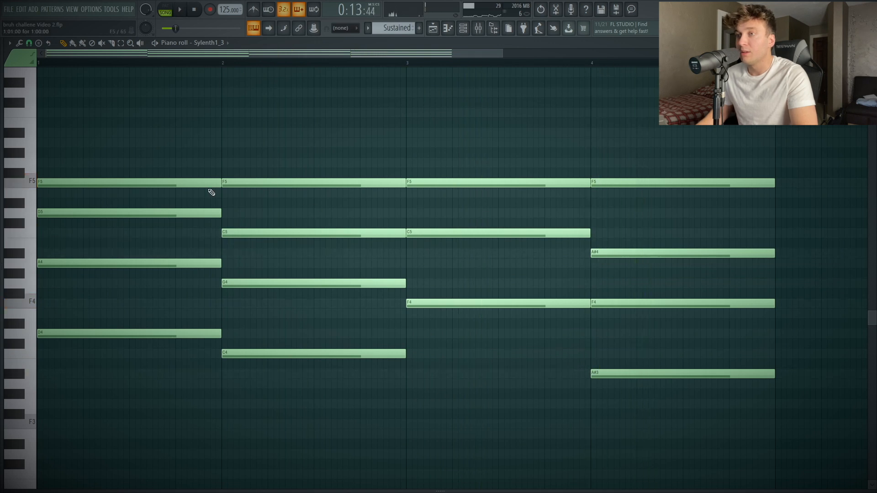
key(ctrl+z)
key(ctrl+z)
key(ctrl+z)
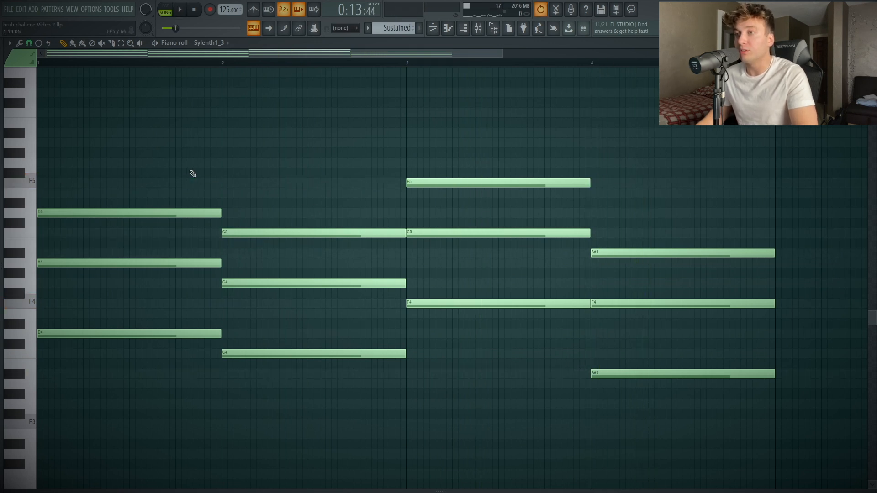
Step: Add full-bar D5 notes to the chords in bars 2, 3 and 4, and listen to the result
drag(267, 213, 426, 214)
key(space)
key(space)
drag(427, 213, 609, 213)
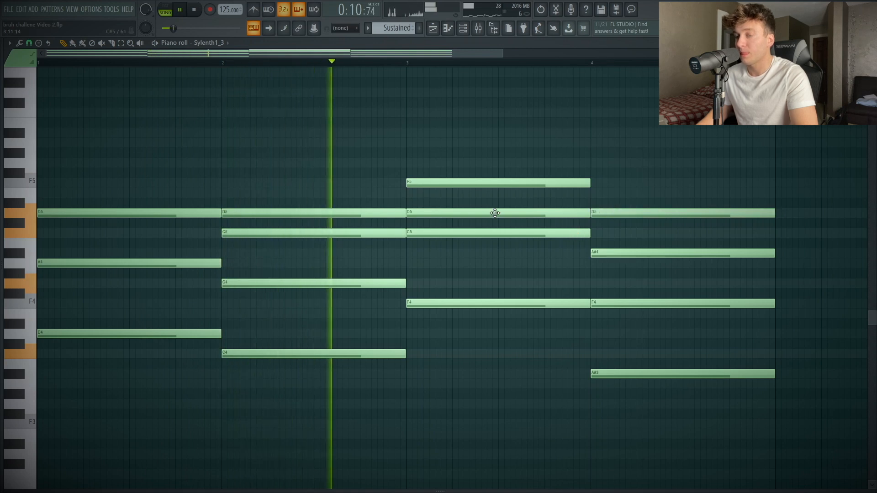
key(space)
Step: Add a full-bar F5 note to the first chord and play the progression
click(448, 181)
drag(448, 181, 65, 182)
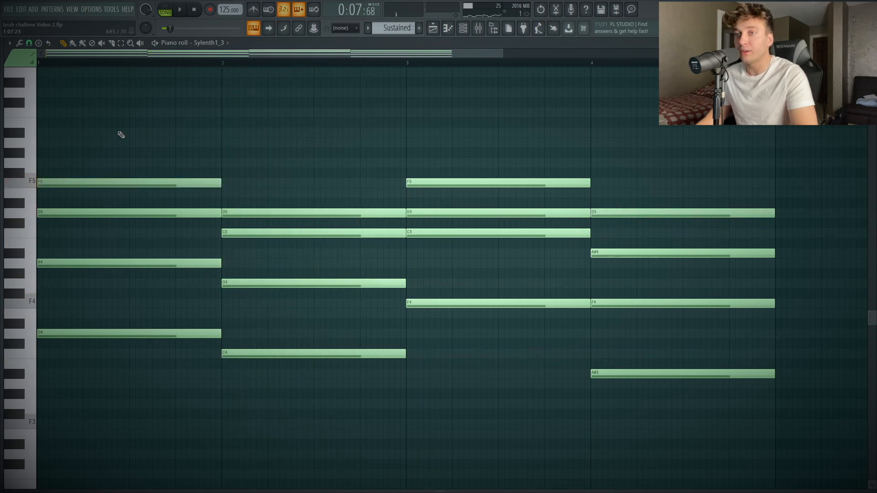
key(space)
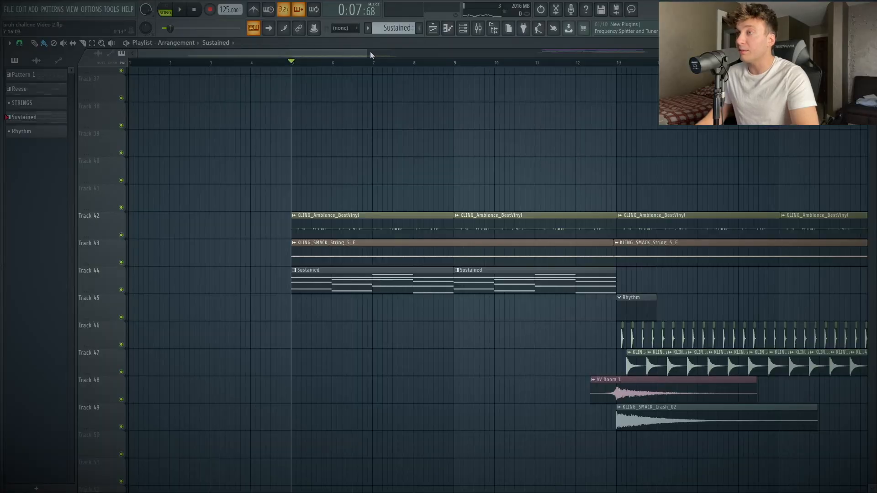
drag(366, 53, 412, 54)
double_click(312, 279)
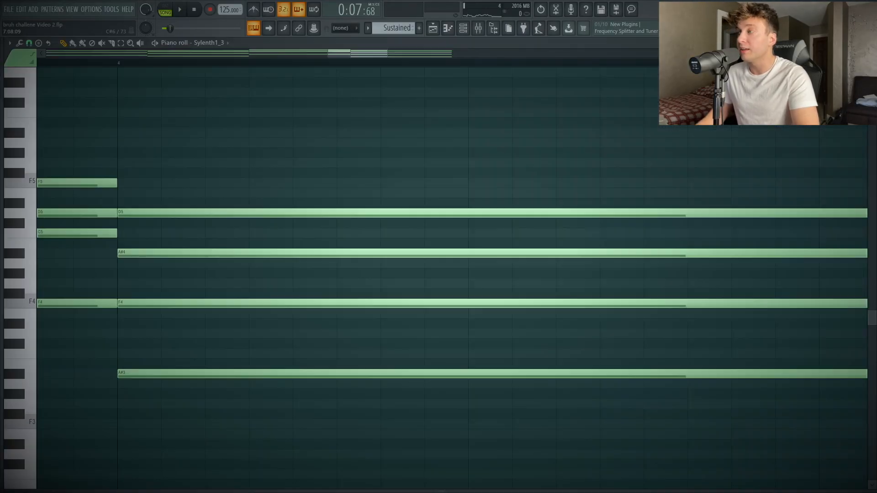
key(Escape)
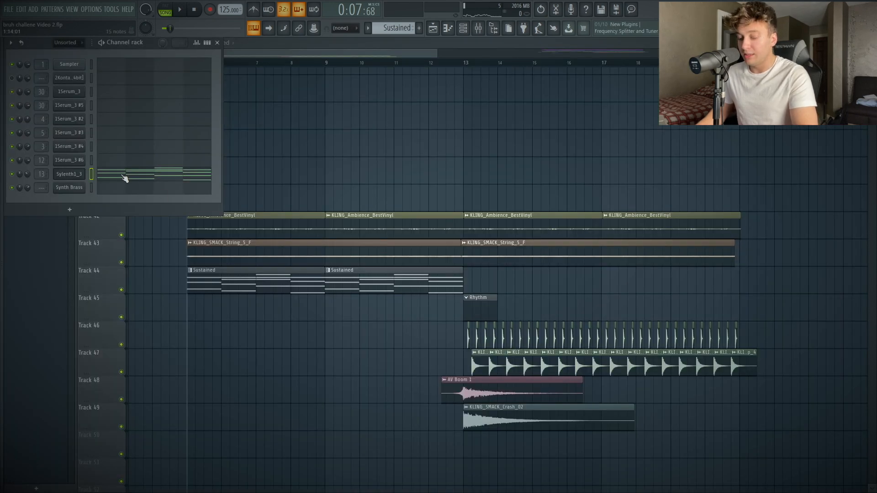
Step: Switch to the Rhythm pattern and clone the Sylenth1_3 channel
click(396, 27)
click(418, 72)
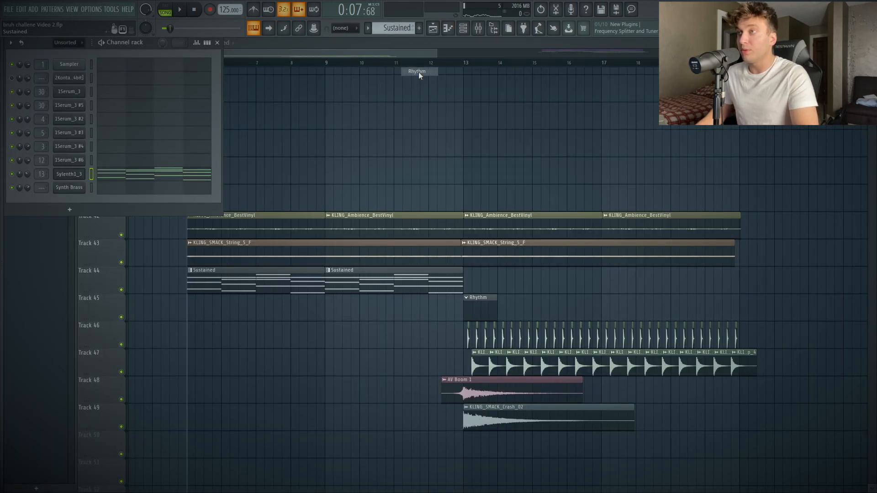
right_click(79, 177)
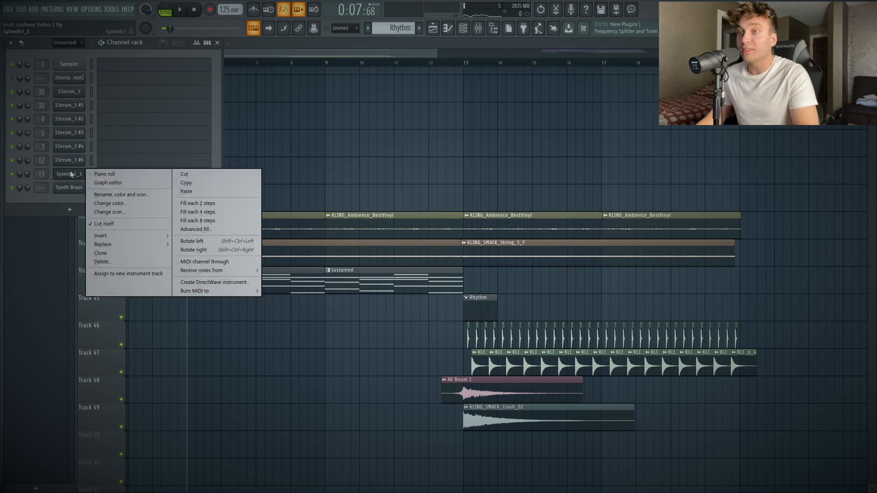
click(108, 250)
Step: Assign Mod Env 1 of the cloned Sylenth to Cutoff A and B, and audition notes with the pluck settings
drag(401, 91, 365, 93)
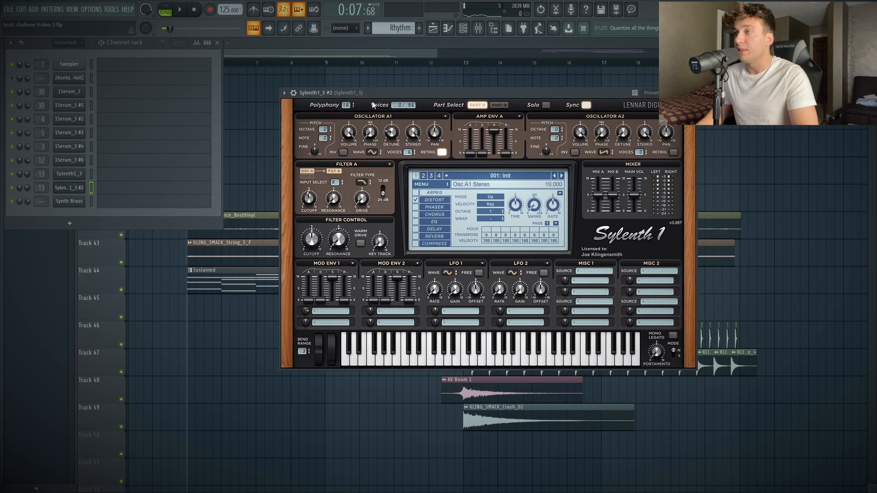
click(324, 312)
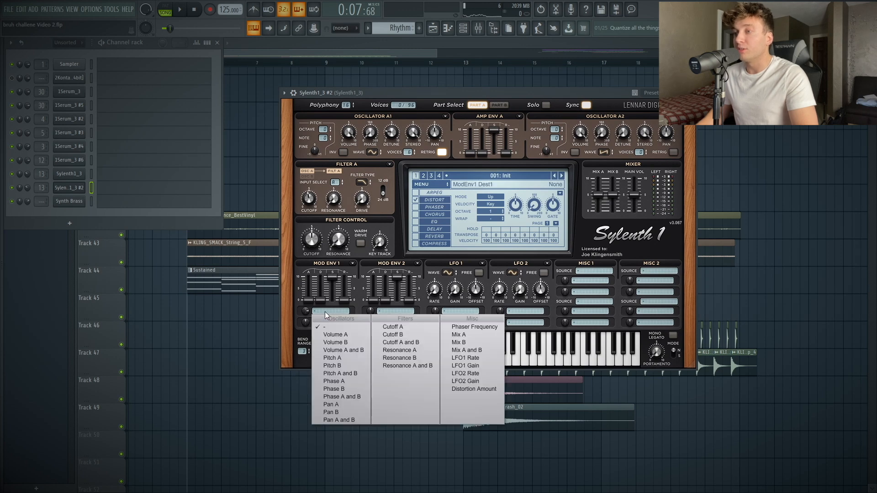
click(393, 342)
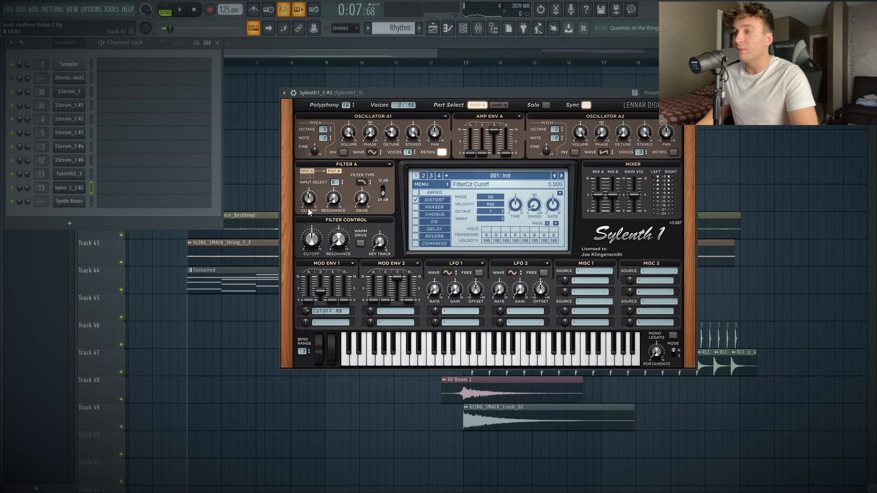
click(440, 364)
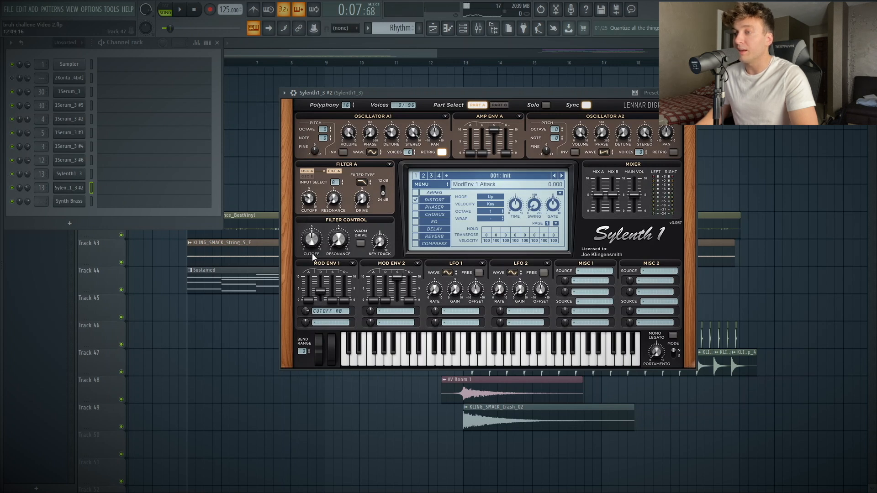
click(475, 362)
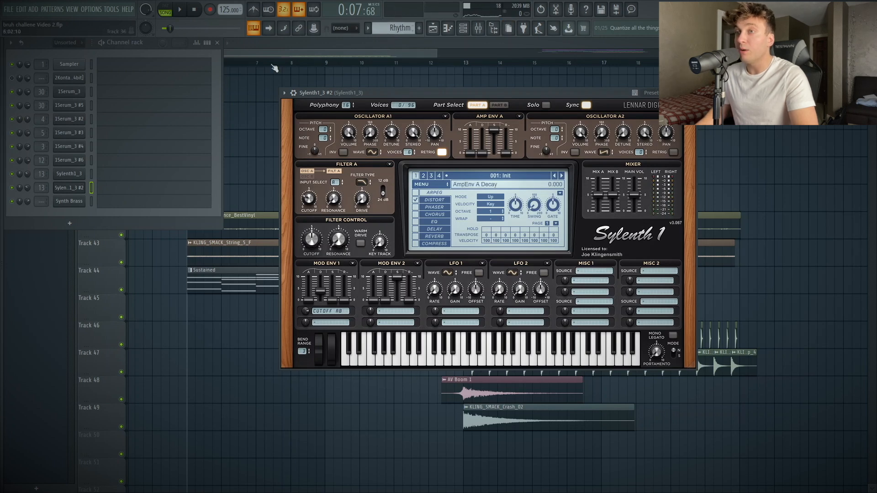
Step: Copy the 1Serum_3 #3 notes from Pattern 1 into the cloned Sylenth channel of the Rhythm pattern and open them for editing
click(402, 28)
click(419, 37)
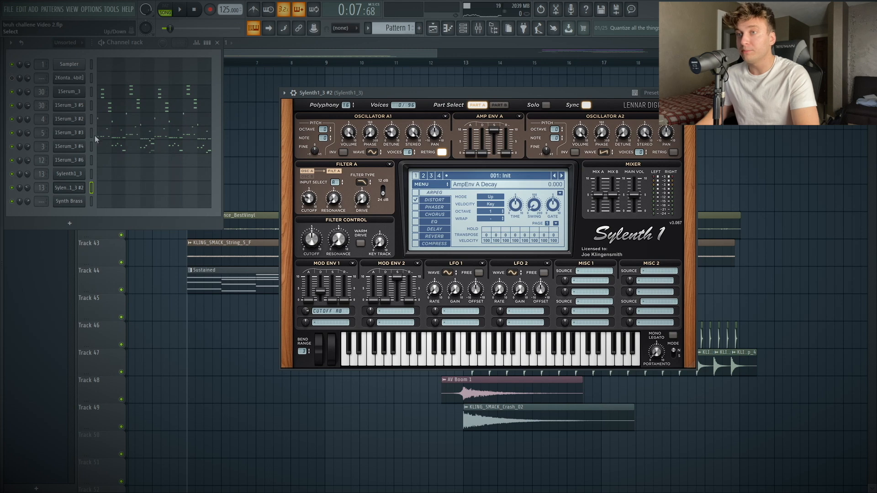
click(397, 27)
click(414, 68)
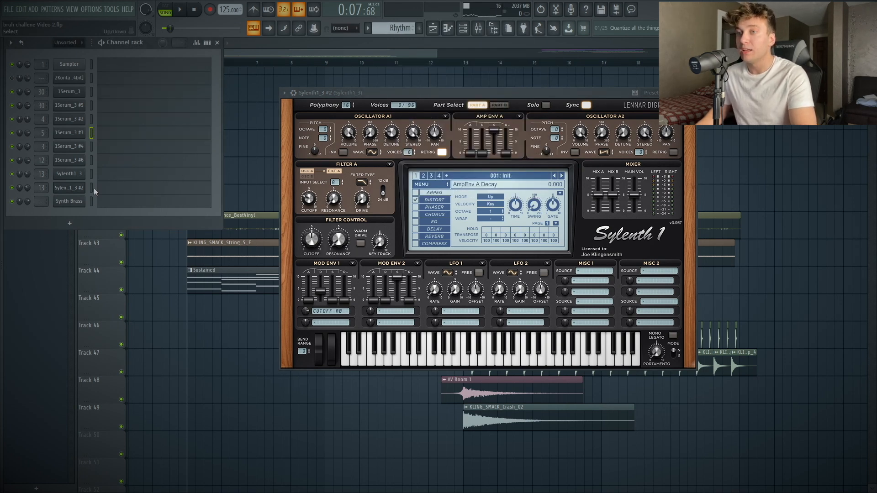
click(118, 195)
Step: Lower the stray high D6, C6, F6 and A#5 notes by one octave to line up with the root notes
scroll(140, 230, up, 5)
scroll(139, 229, down, 5)
drag(29, 121, 40, 256)
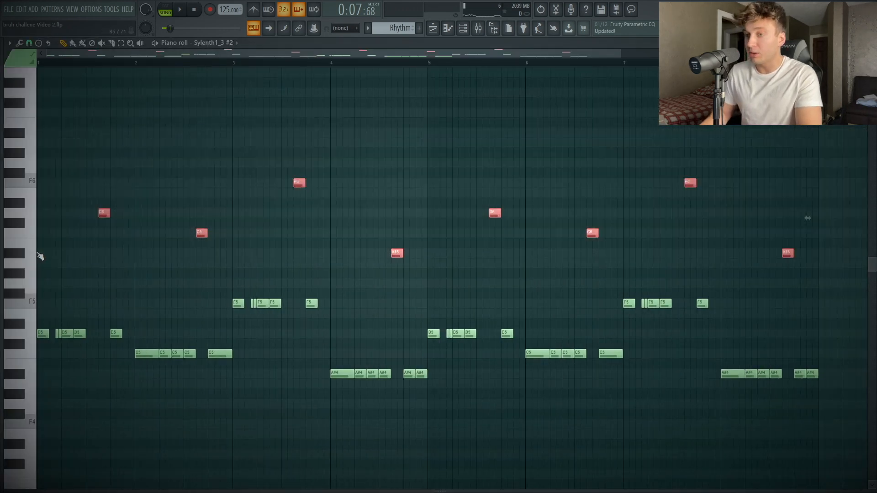
key(ctrl+Down)
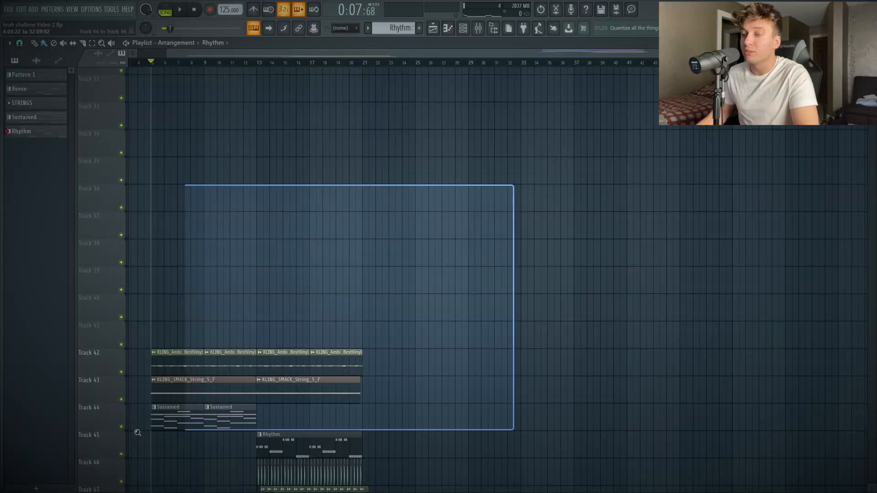
Step: Duplicate the Rhythm clip's root notes one octave up and add fifths at A5, G5, C6 and F5 between them
drag(138, 432, 133, 434)
scroll(425, 346, down, 4)
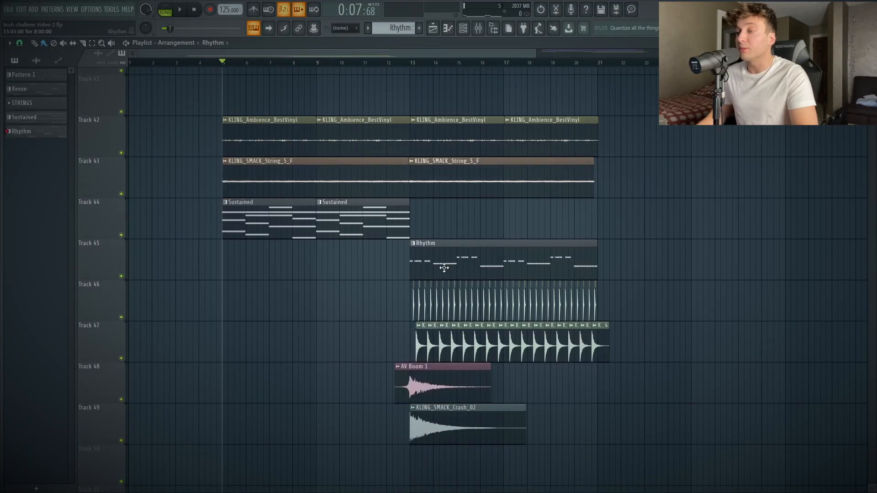
double_click(444, 268)
key(ctrl+a)
key(ctrl+c)
key(ctrl+v)
key(ctrl+Up)
drag(40, 212, 27, 265)
ctrl+click(167, 251)
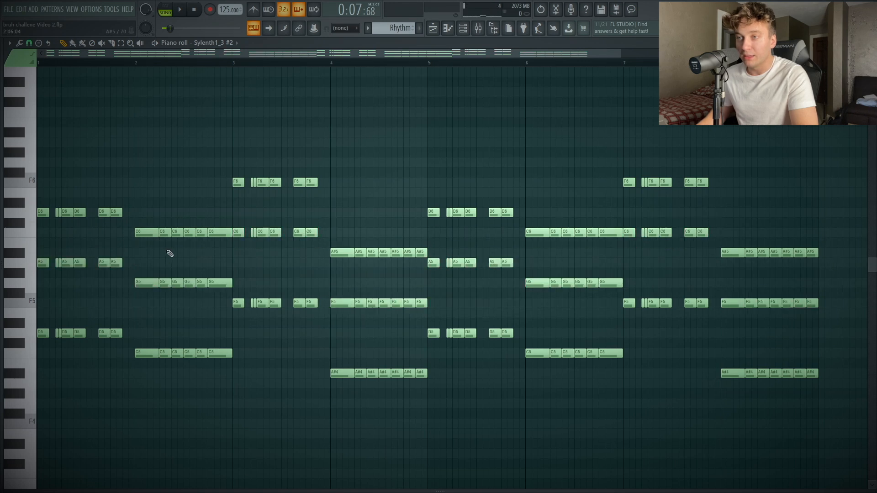
Step: Play the Rhythm pattern's chords on their own in pattern mode
drag(130, 212, 26, 225)
drag(222, 235, 221, 234)
ctrl+click(186, 203)
scroll(206, 225, up, 1)
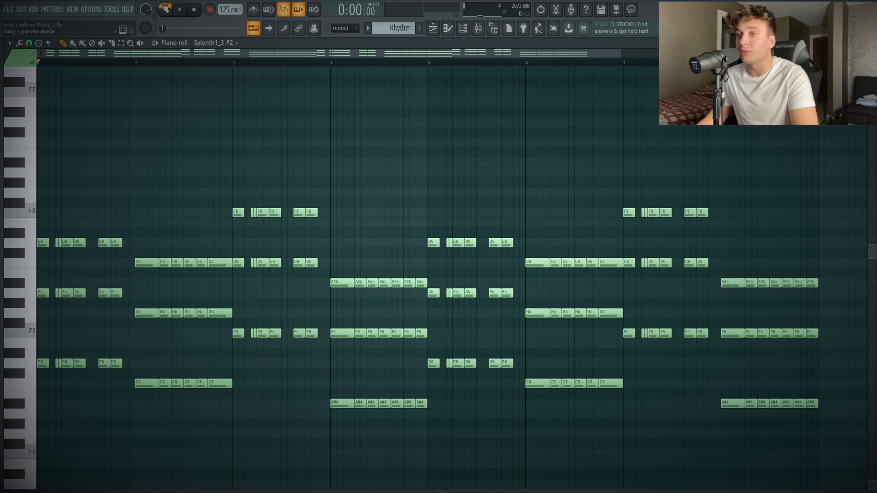
key(space)
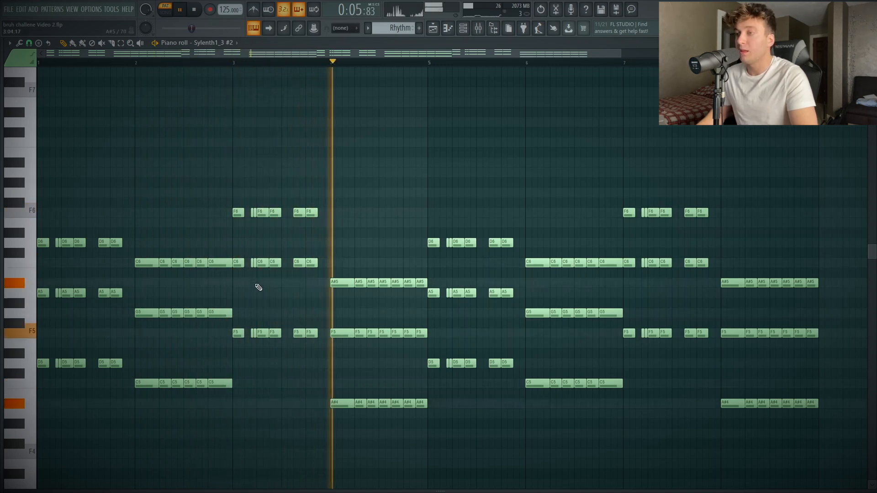
key(space)
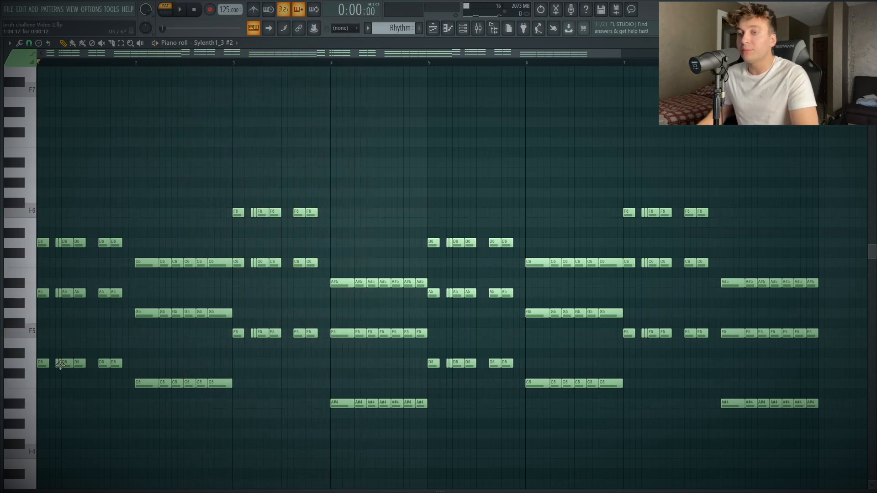
Step: Remove the very short chord notes before the second hit in bars 1, 3 and 5
drag(59, 315, 57, 226)
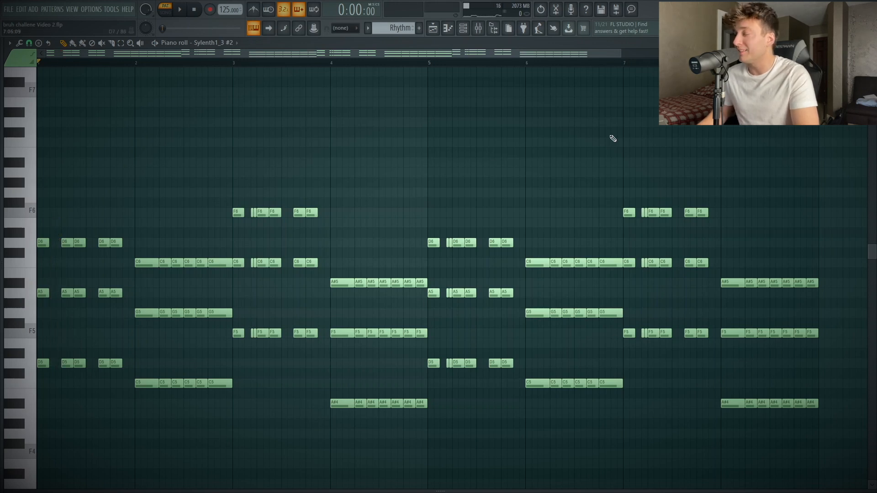
drag(255, 300, 256, 371)
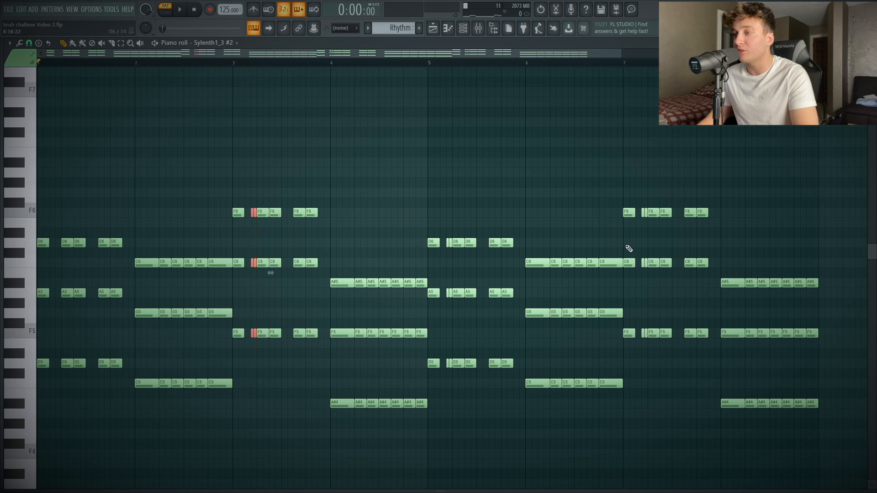
drag(642, 212, 650, 384)
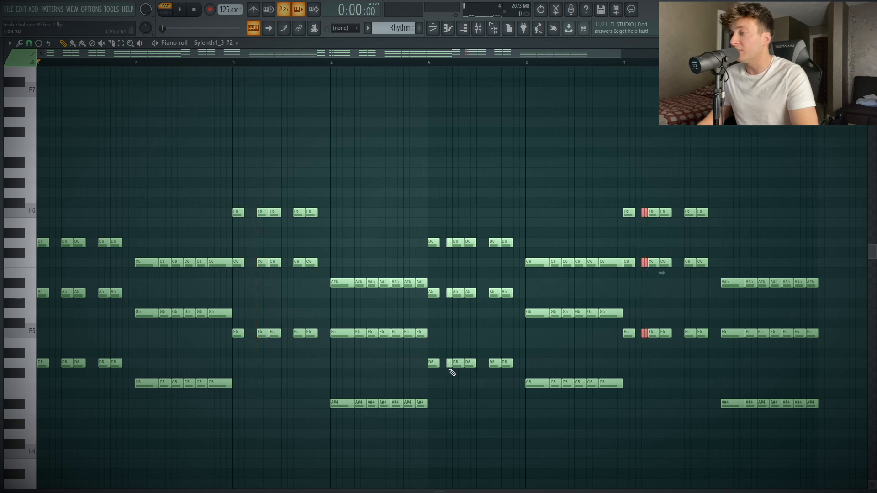
drag(451, 369, 445, 226)
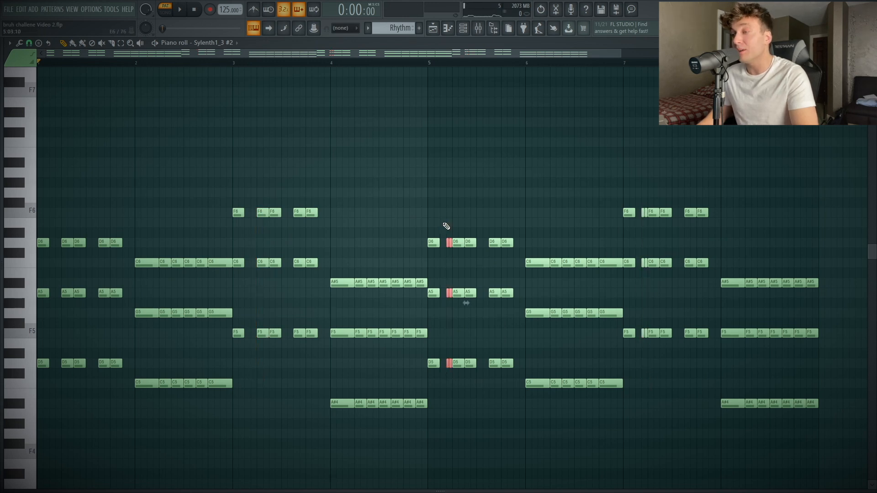
Step: Copy the 1Serum_3 #4 melody from Pattern 1 into the cloned Sylenth's notes in the Rhythm pattern
key(Escape)
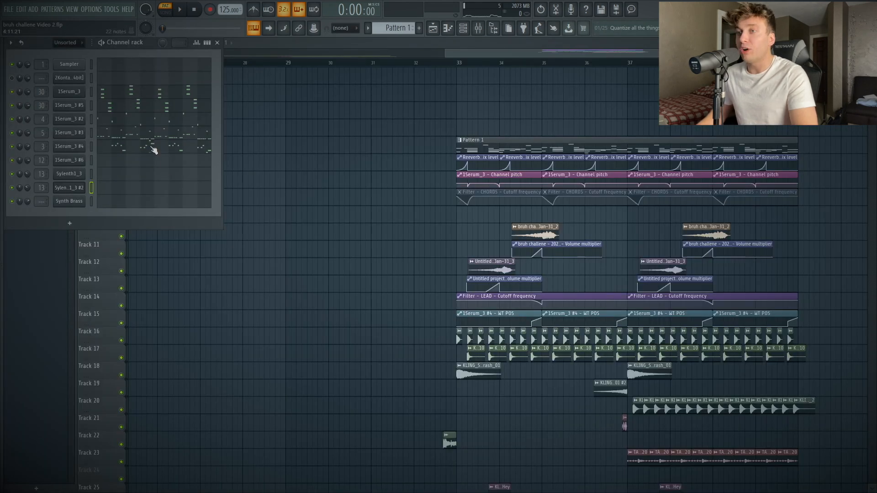
click(153, 150)
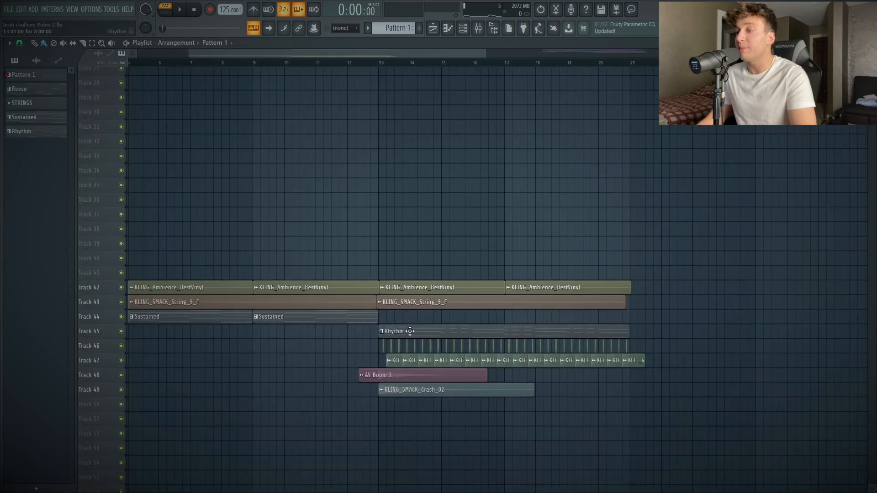
double_click(410, 331)
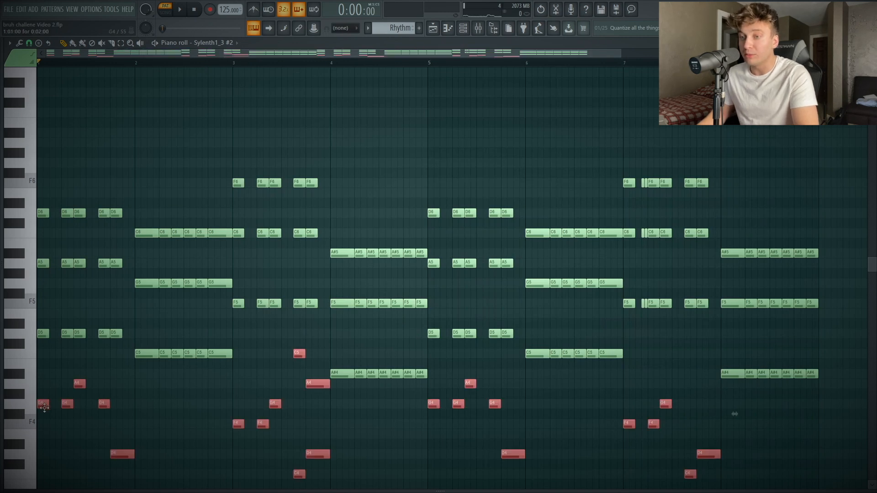
Step: Shift the pasted melody one bar later, raise it two octaves, and play it over the chords
drag(44, 406, 139, 407)
key(ctrl+Up)
key(ctrl+Up)
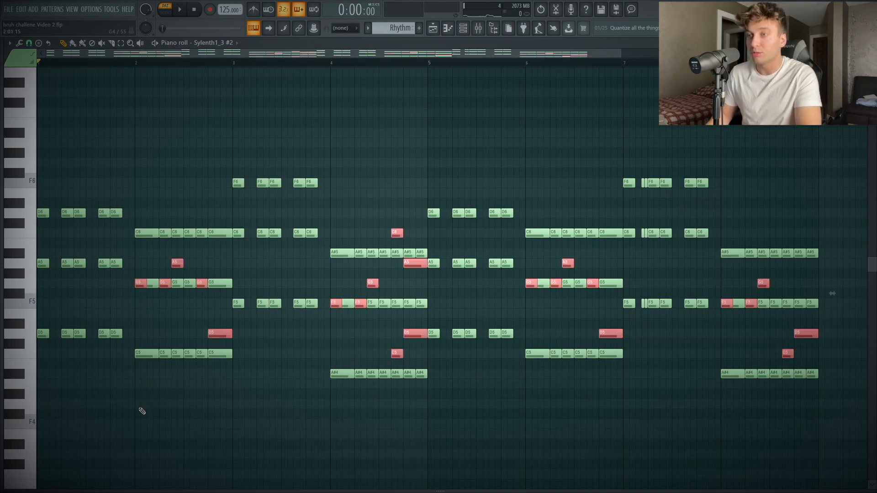
ctrl+click(74, 215)
scroll(87, 219, up, 2)
key(space)
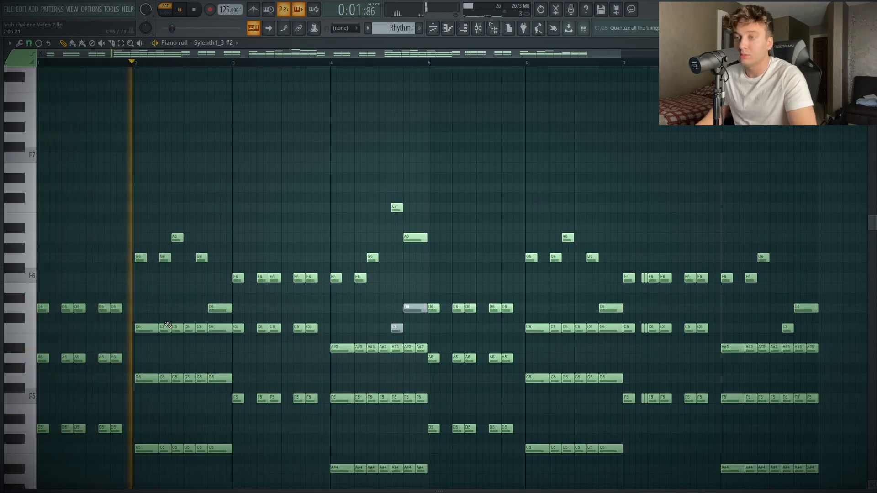
key(space)
Step: Delete the chord hit on beat 3 of bar 2 and listen from bar 2
scroll(201, 251, up, 4)
drag(193, 236, 194, 379)
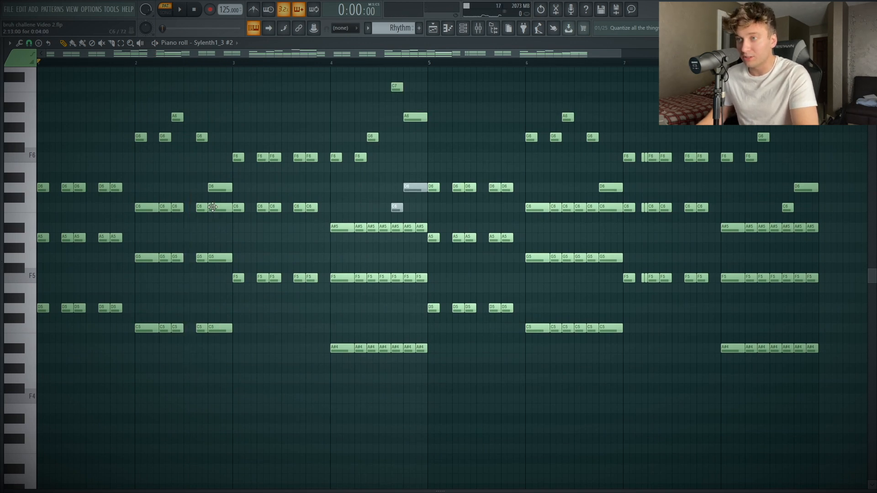
click(134, 64)
key(space)
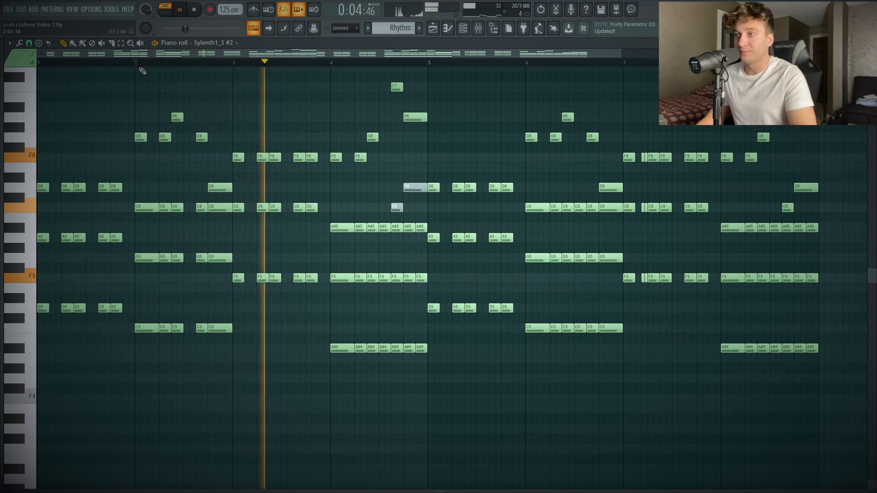
scroll(326, 203, up, 1)
key(space)
Step: Repeat the G6, G6, A6, G6, D6 melody in bar 3, place F6, A6 and F6 melody notes in bar 1, and play it back
scroll(290, 200, up, 1)
mouse_move(238, 206)
mouse_down()
mouse_move(151, 192)
mouse_move(135, 174)
mouse_move(259, 201)
mouse_move(240, 203)
mouse_up()
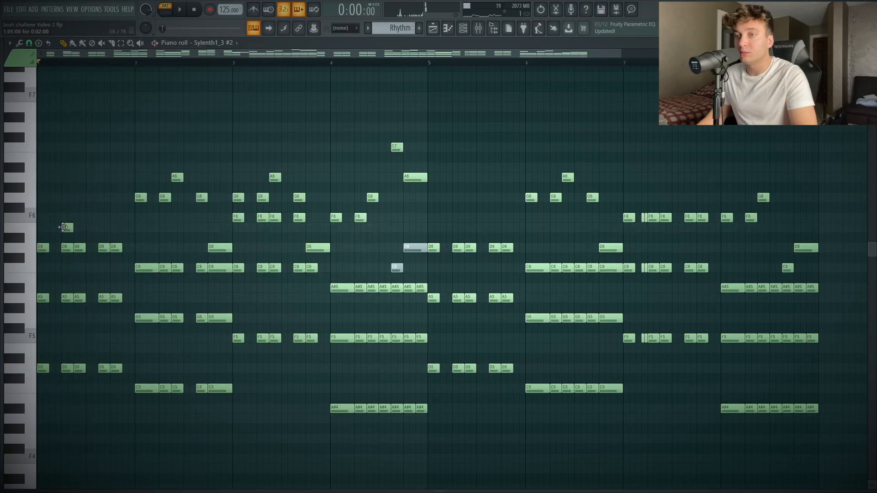
key(space)
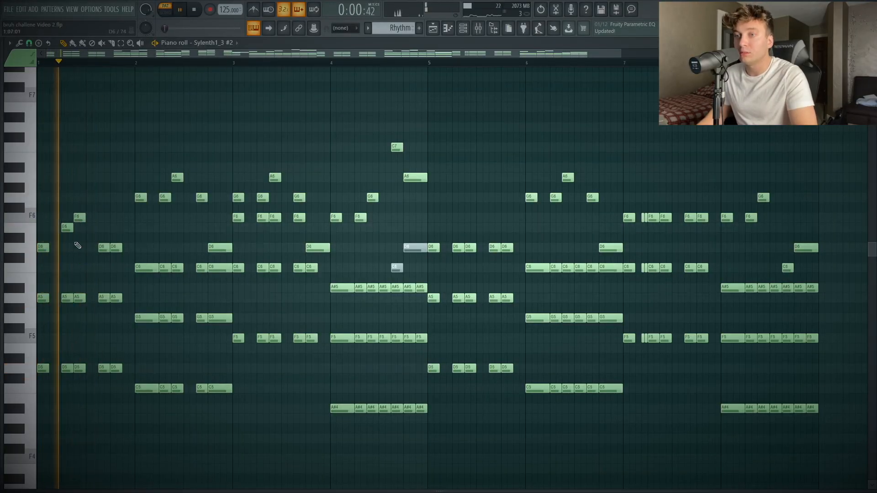
key(space)
drag(67, 200, 67, 221)
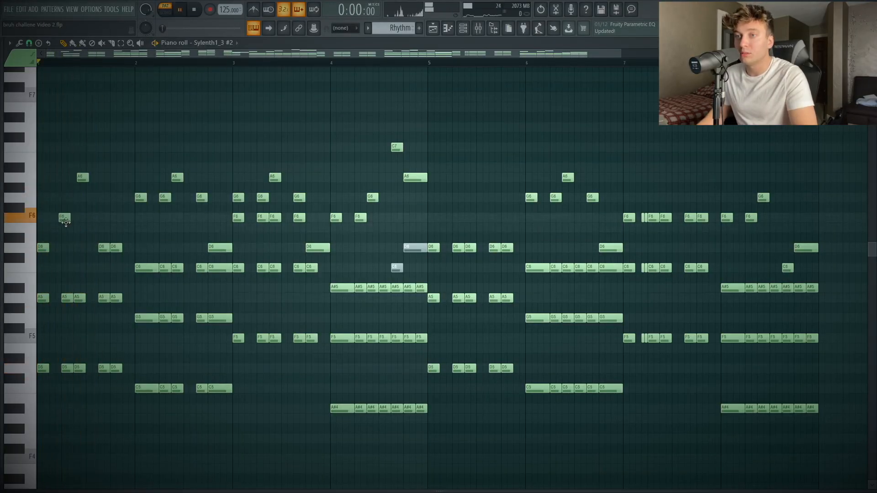
key(space)
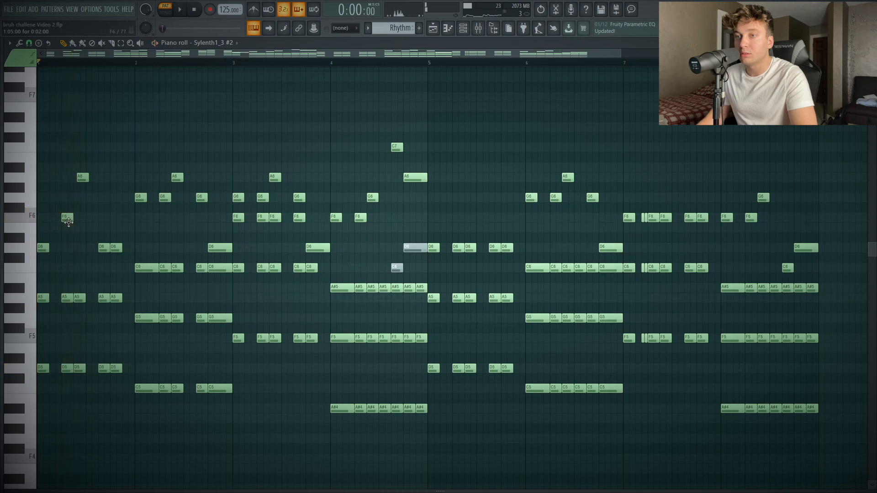
key(space)
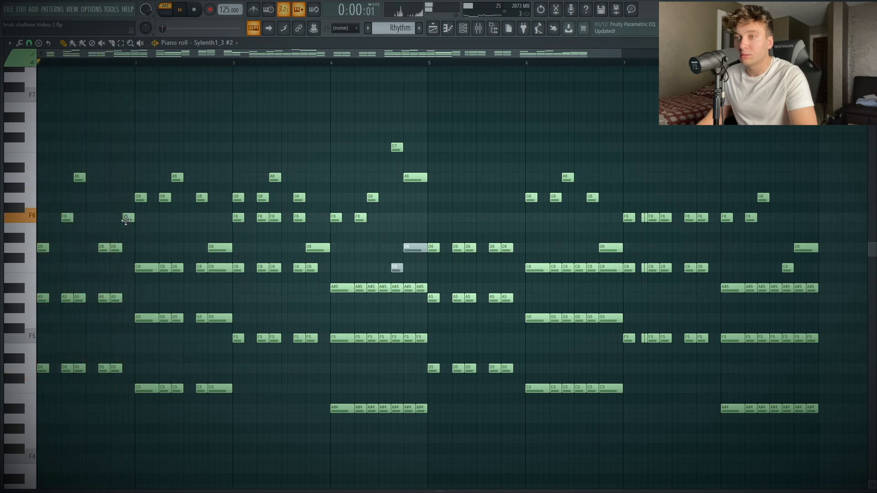
key(space)
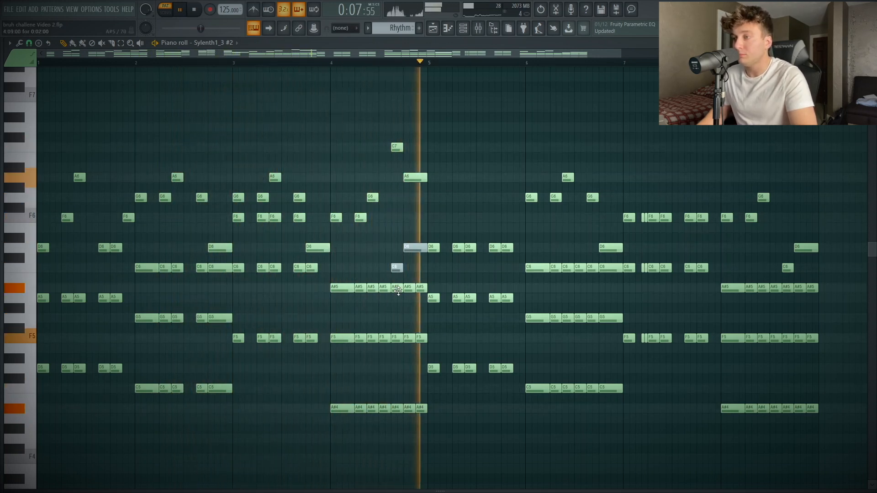
Step: Delete the chord hit on beat 3 of bar 4 and listen from bar 4
key(space)
scroll(388, 265, down, 3)
drag(388, 226, 383, 409)
scroll(332, 171, up, 3)
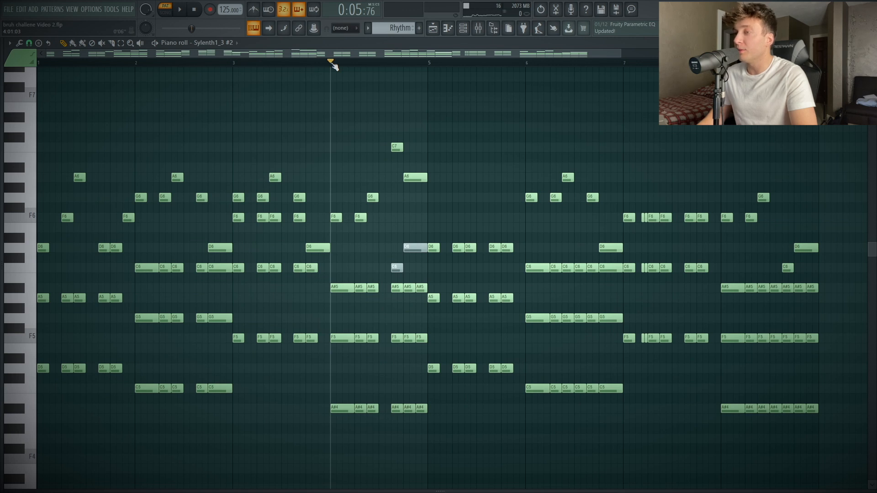
key(space)
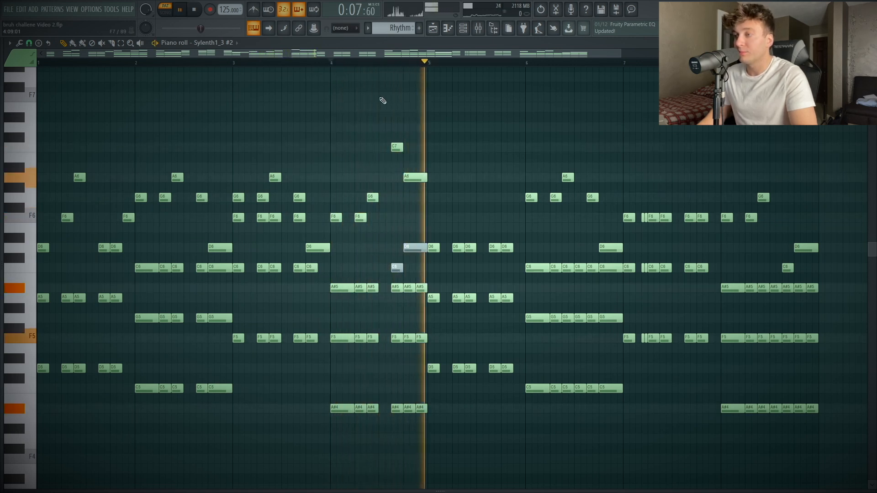
Step: Delete the last chord hit in bar 4 and lengthen the preceding hit's three notes to the end of the bar
key(space)
drag(419, 410, 419, 413)
key(Delete)
drag(406, 412, 412, 278)
drag(414, 291, 424, 293)
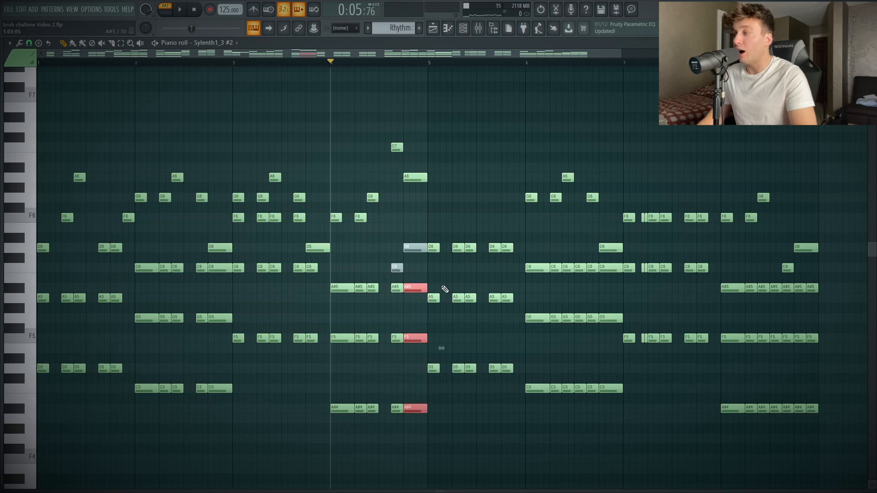
key(Escape)
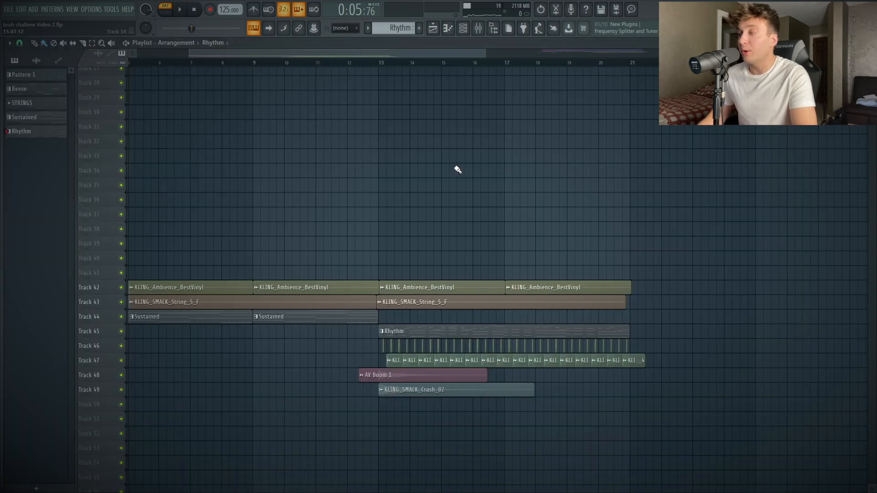
Step: Play the intro arrangement from bar 5, then listen to the transition into the Rhythm section from just before bar 13
drag(449, 63, 528, 66)
drag(789, 179, 105, 489)
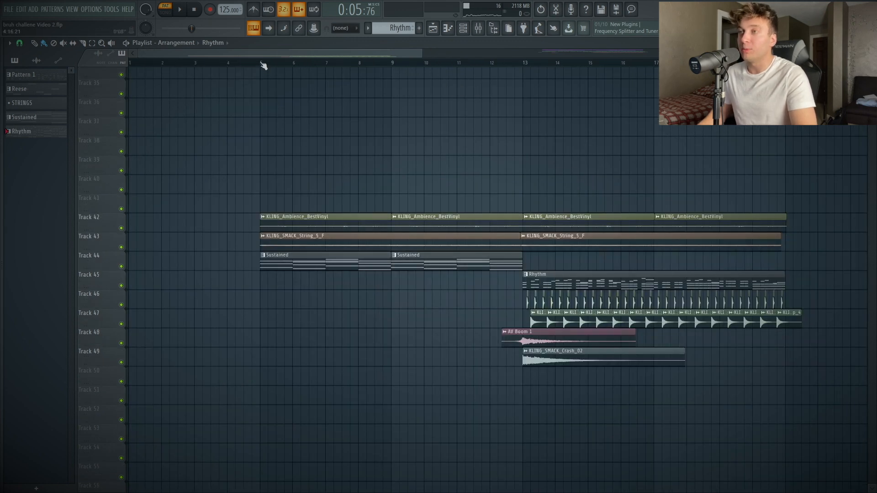
key(space)
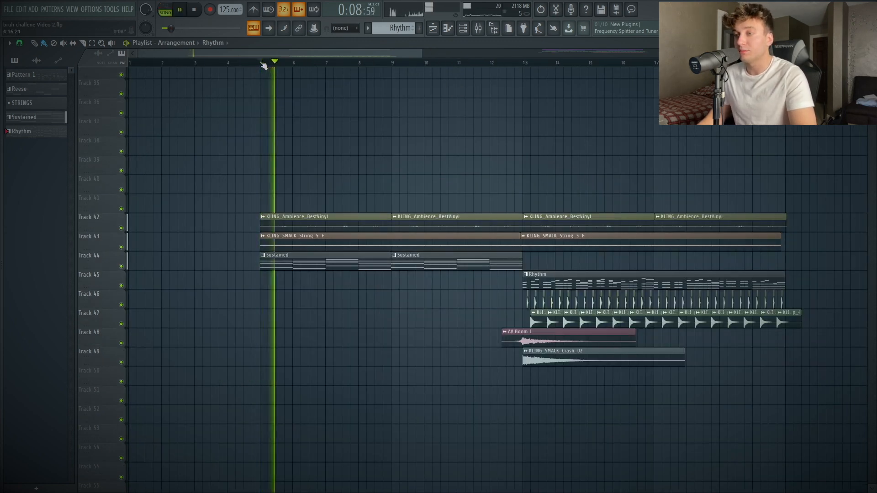
key(space)
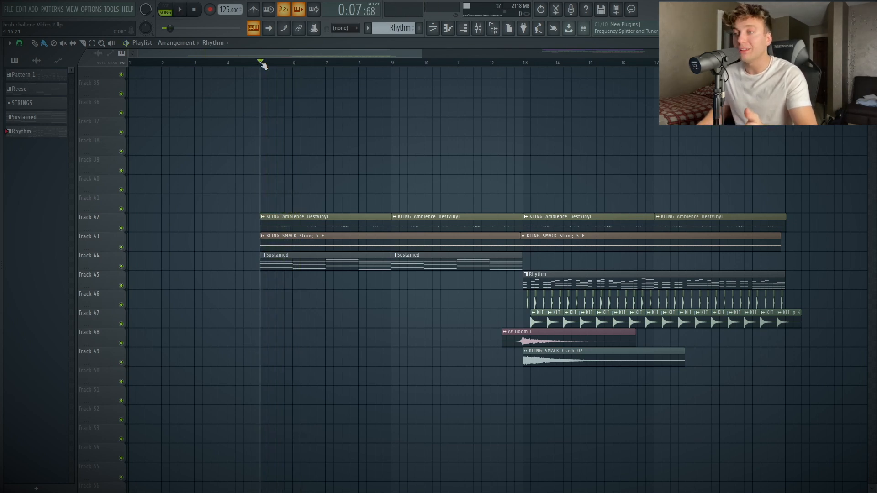
mouse_move(501, 63)
mouse_down()
mouse_move(524, 64)
mouse_move(515, 70)
mouse_up()
key(space)
scroll(401, 385, down, 1)
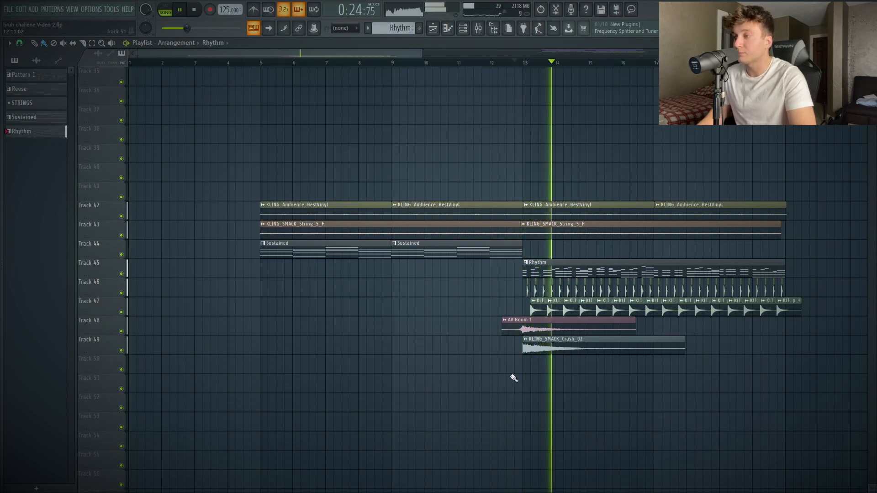
Step: Play the drop from bar 33 as a reference for the intro's sound
drag(380, 54, 402, 58)
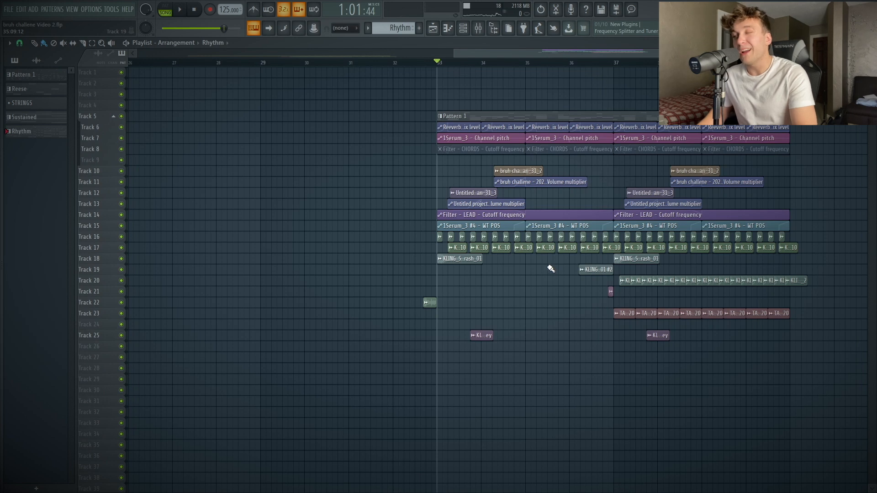
click(462, 30)
right_click(292, 210)
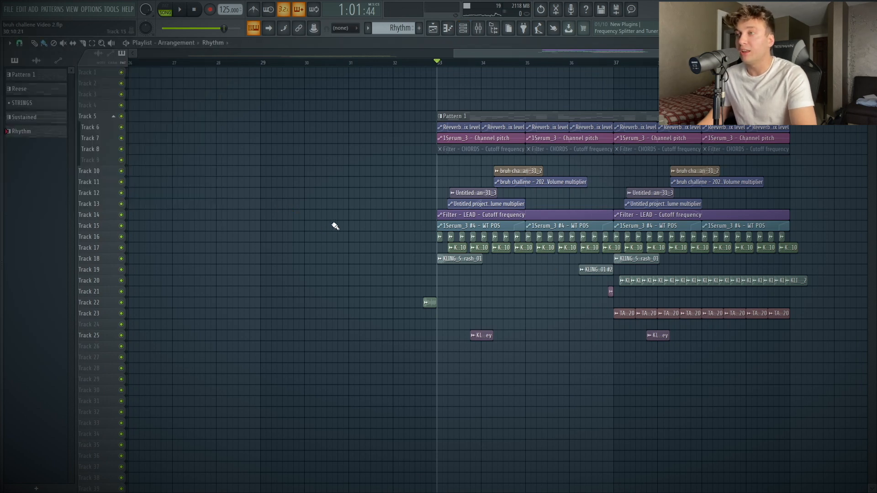
key(space)
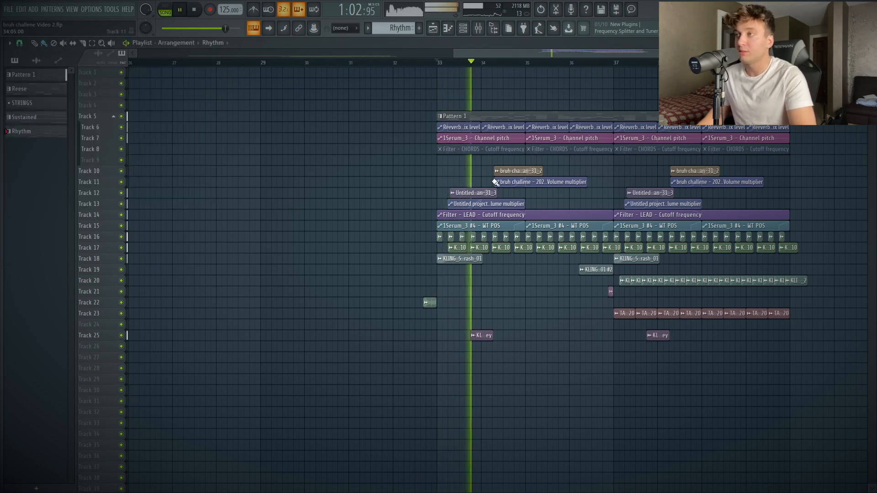
ctrl+right_click(493, 181)
drag(500, 178, 256, 483)
drag(304, 440, 835, 185)
key(space)
Step: Copy the lowest note of the first chord in each of the eight bars from the cloned Sylenth's Rhythm pattern
click(463, 28)
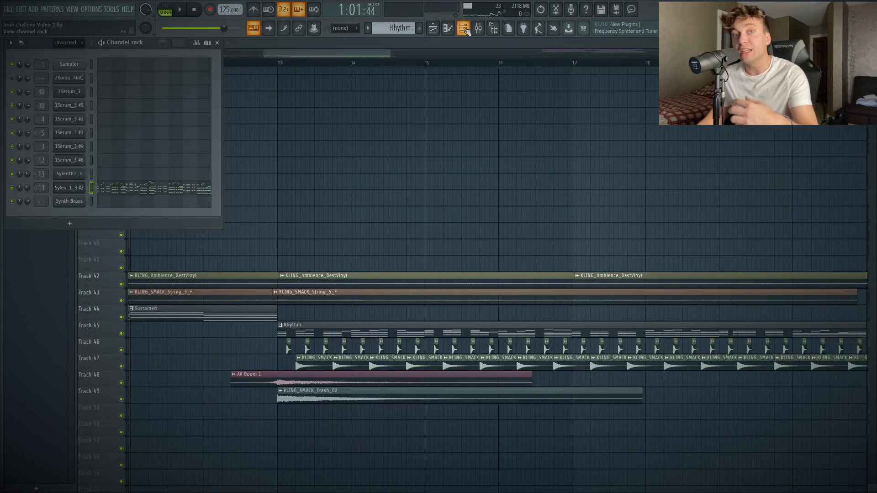
click(179, 187)
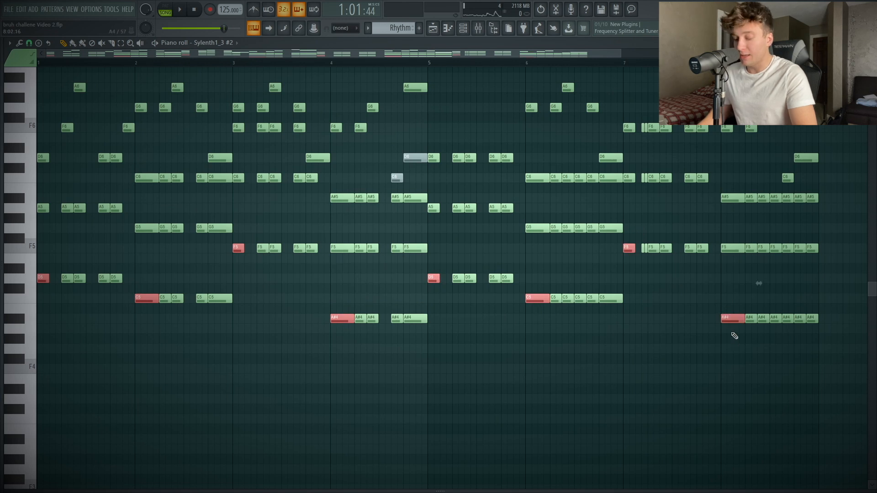
key(Escape)
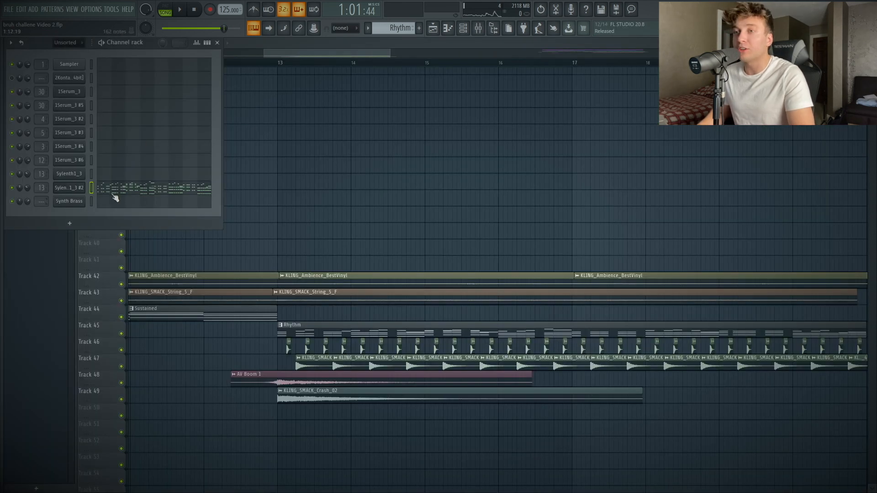
Step: Raise oscillator B of the Synth Brass Serum to octave +1 and audition a low note
click(69, 206)
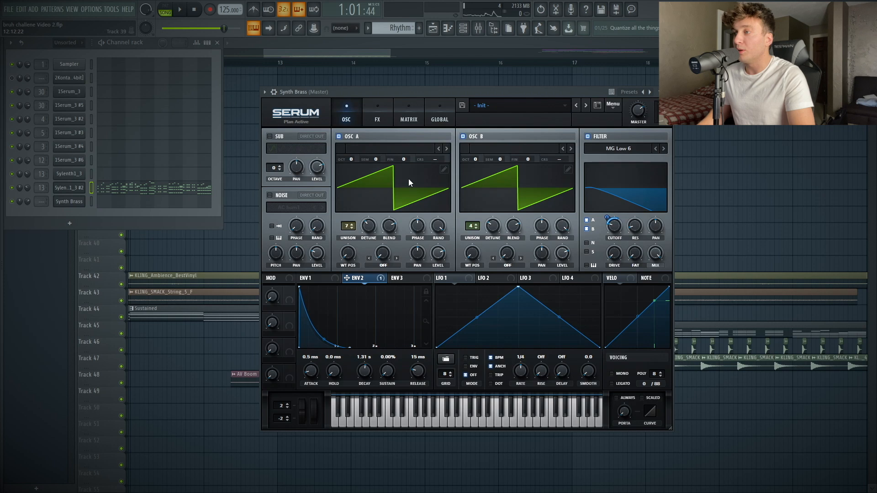
drag(477, 158, 477, 154)
click(361, 428)
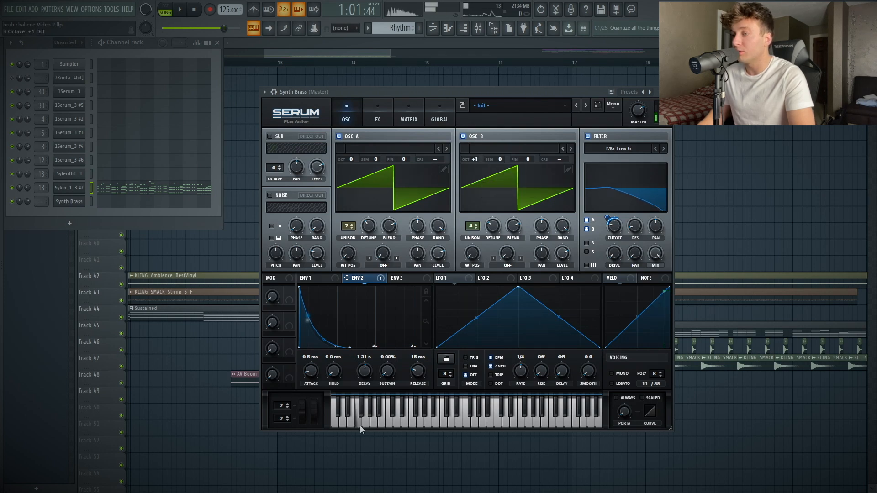
Step: Paste the copied root notes into the Synth Brass channel and lower them three octaves
click(153, 206)
key(ctrl+Down)
key(ctrl+Down)
key(ctrl+Down)
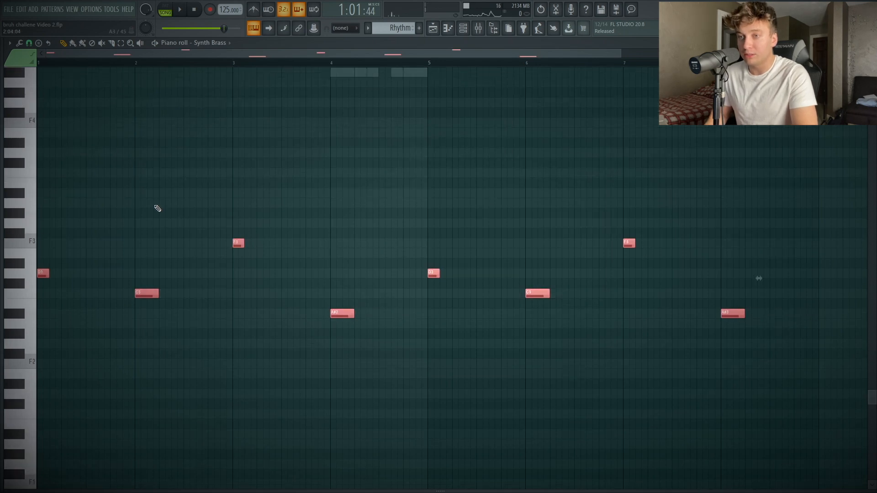
key(ctrl+d)
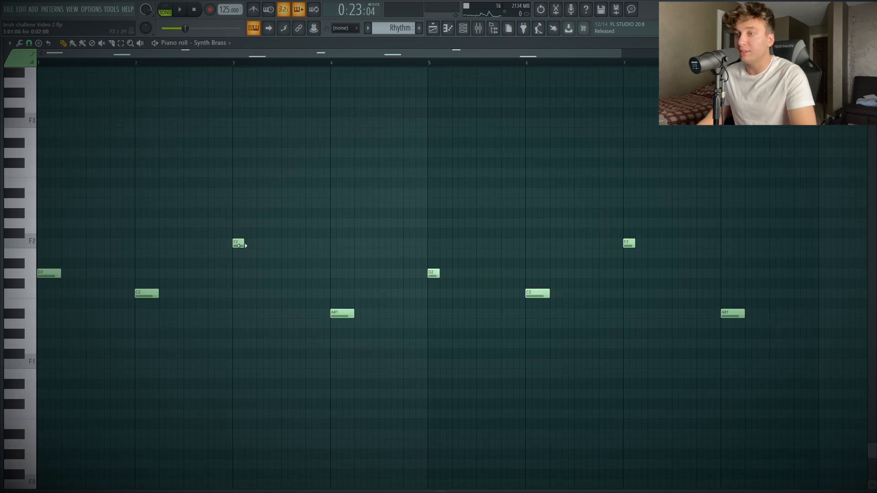
Step: Lengthen the Synth Brass notes F2 in bar 3, D2 in bar 5 and F2 in bar 7 to one beat each during playback
key(space)
drag(252, 259, 256, 259)
drag(442, 272, 451, 298)
drag(635, 242, 647, 242)
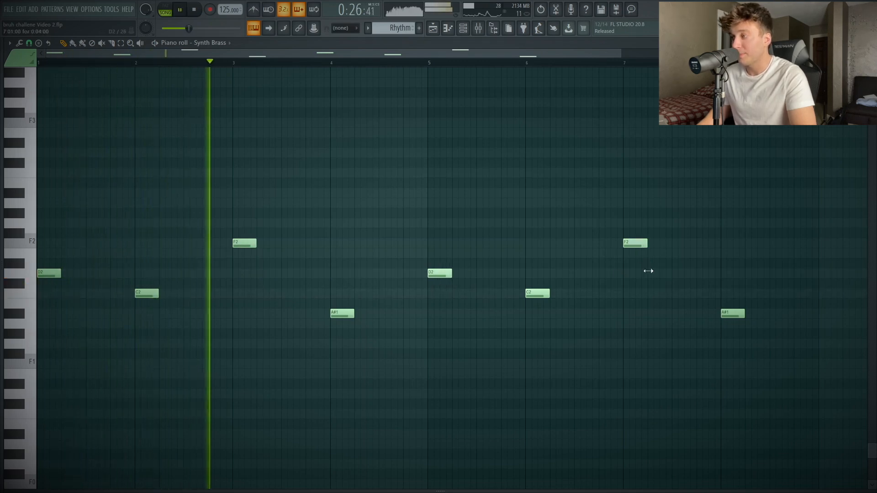